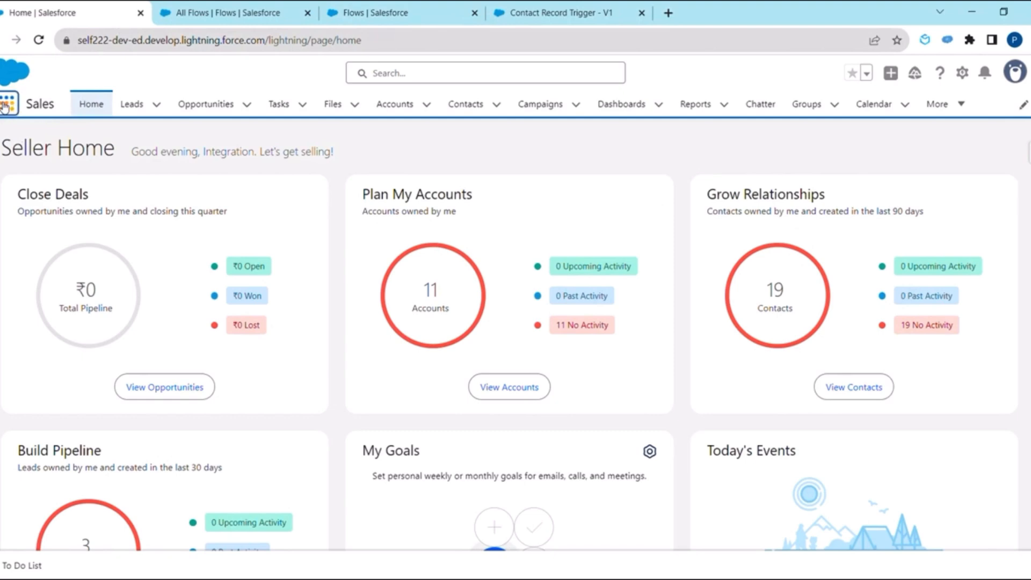
Step: Open the Automation app and show its flows in the All Flows list view
{"action": "left_click", "coordinate": [7, 104]}
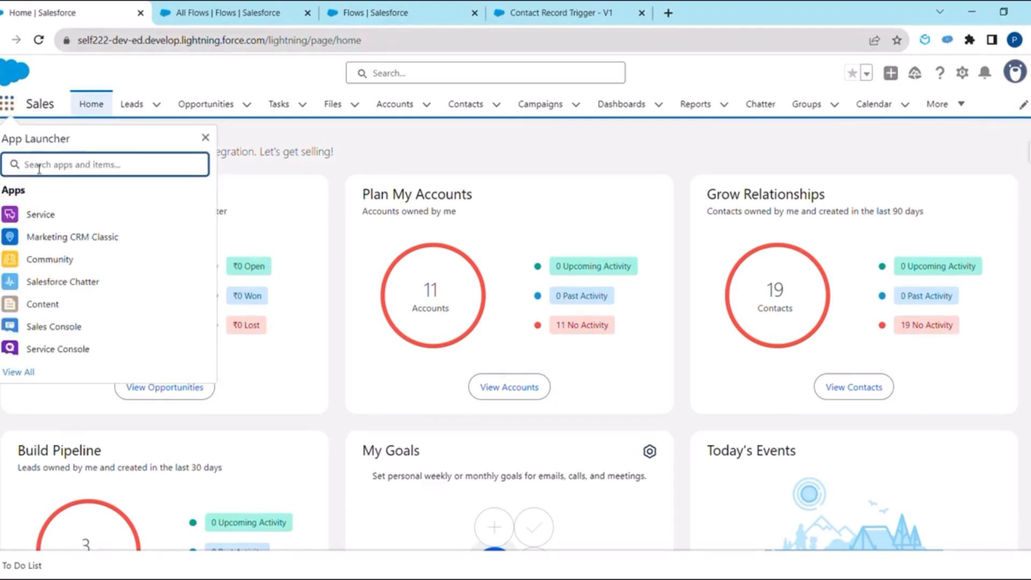
{"action": "type", "text": "autom"}
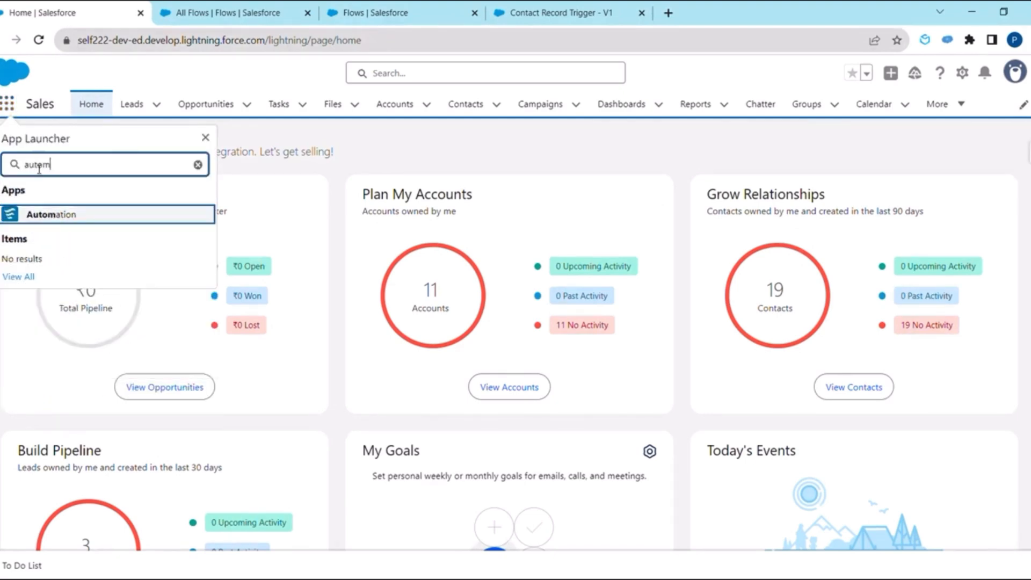
{"action": "left_click", "coordinate": [66, 215]}
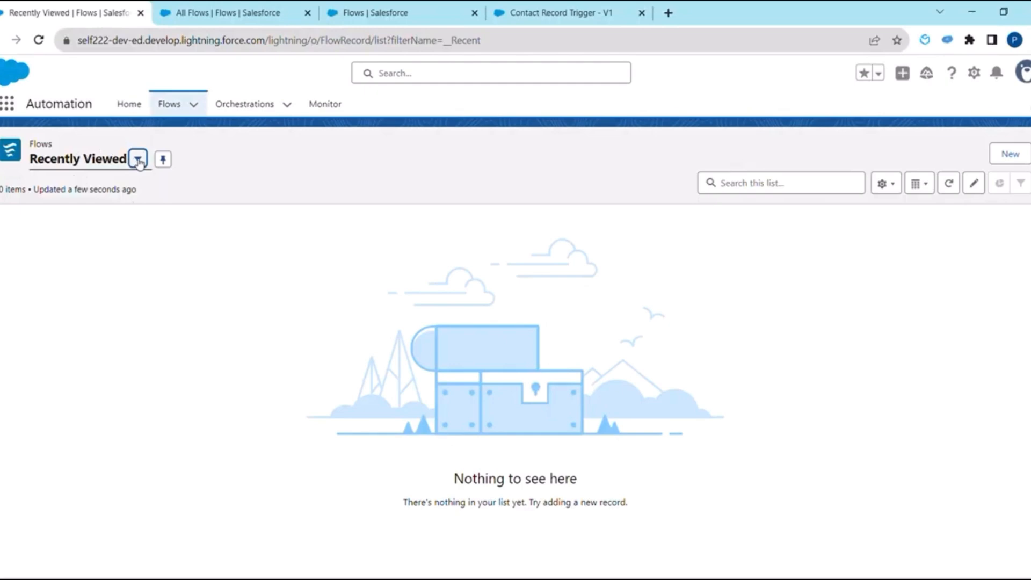
{"action": "left_click", "coordinate": [138, 159]}
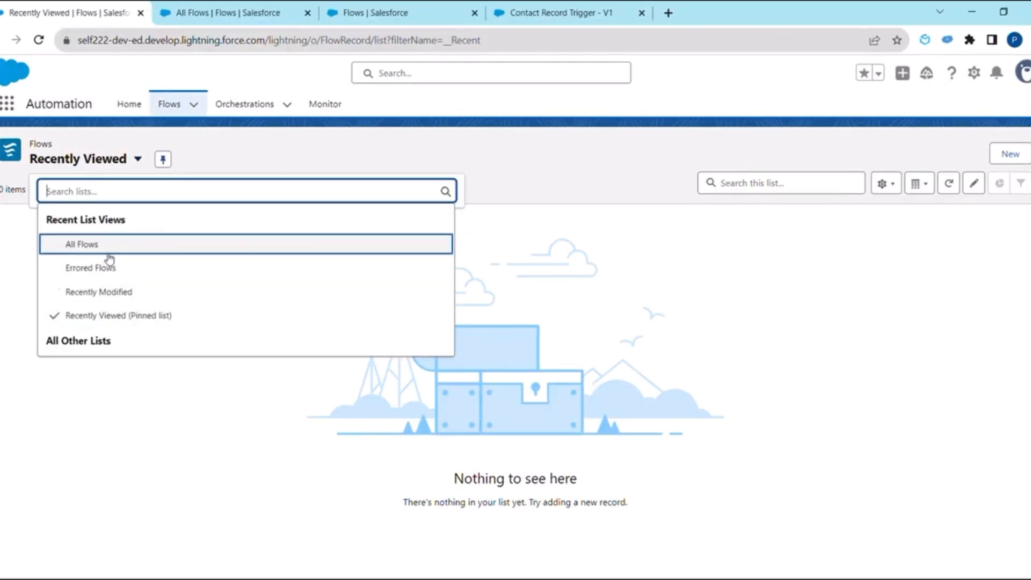
{"action": "left_click", "coordinate": [99, 244]}
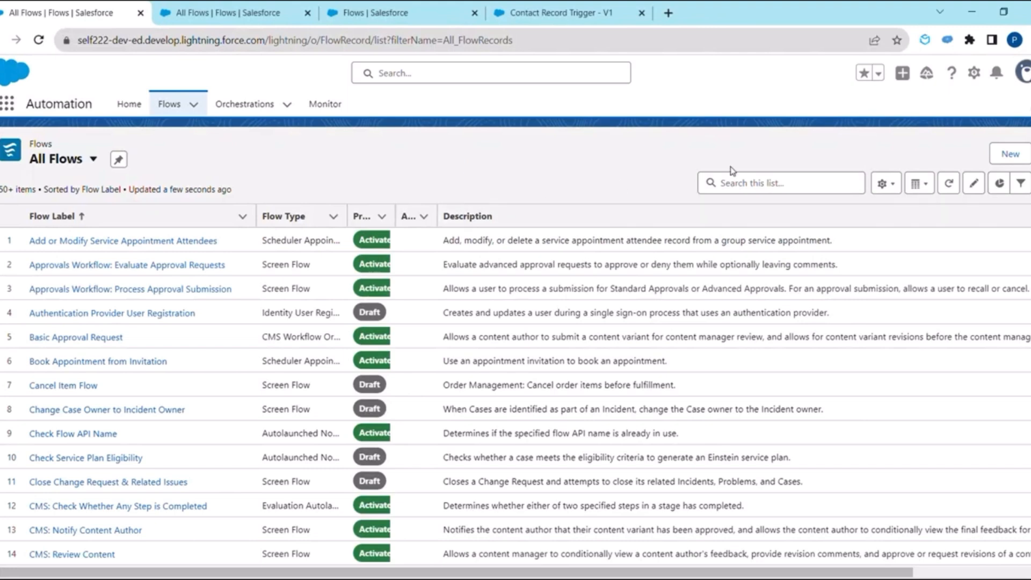
Step: Create a new Record-Triggered Flow from the flows list
{"action": "left_click", "coordinate": [1015, 155]}
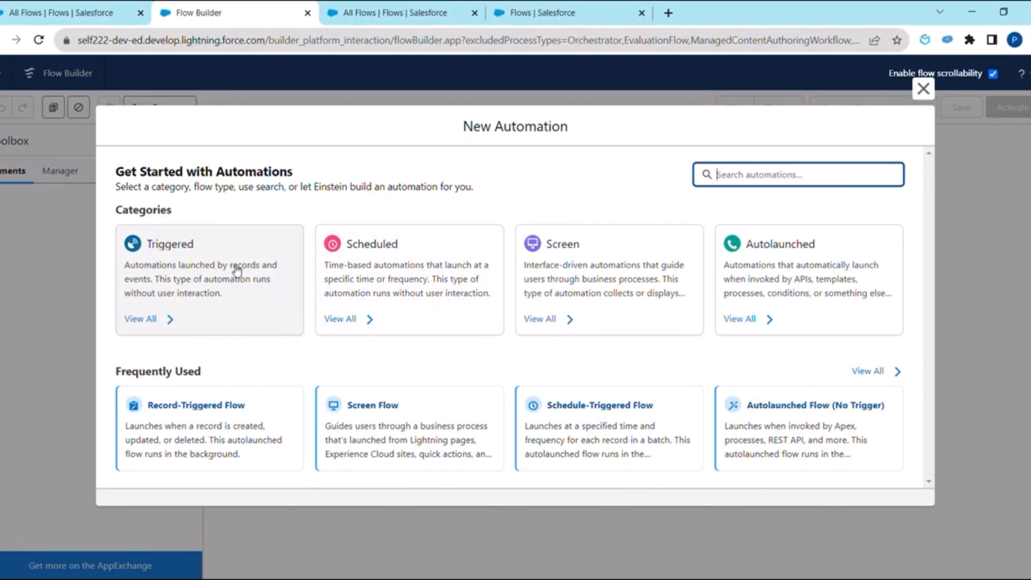
{"action": "left_click", "coordinate": [189, 446]}
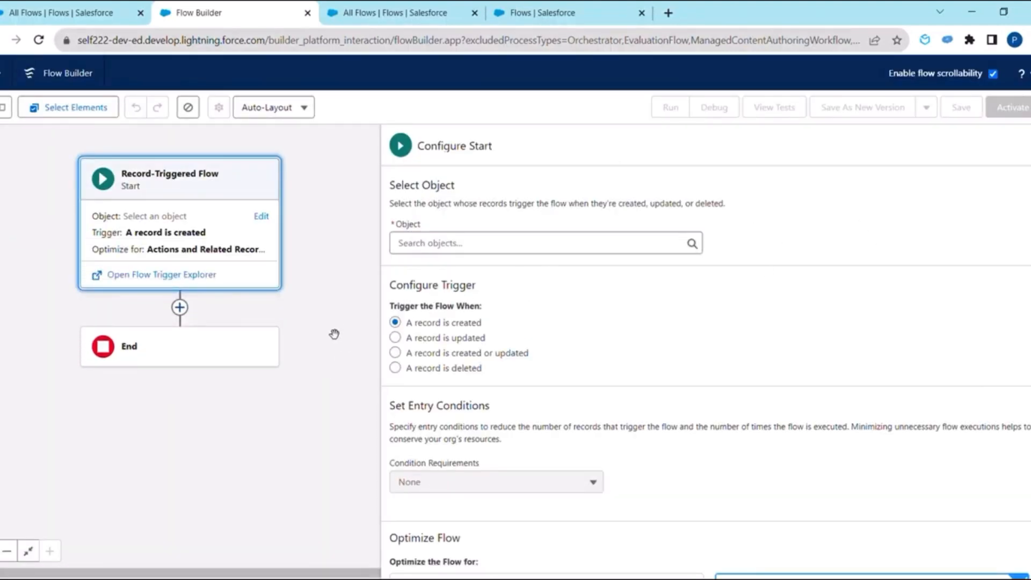
{"action": "left_click_drag", "start_coordinate": [330, 330], "coordinate": [349, 375]}
{"action": "left_click_drag", "start_coordinate": [354, 251], "coordinate": [361, 207]}
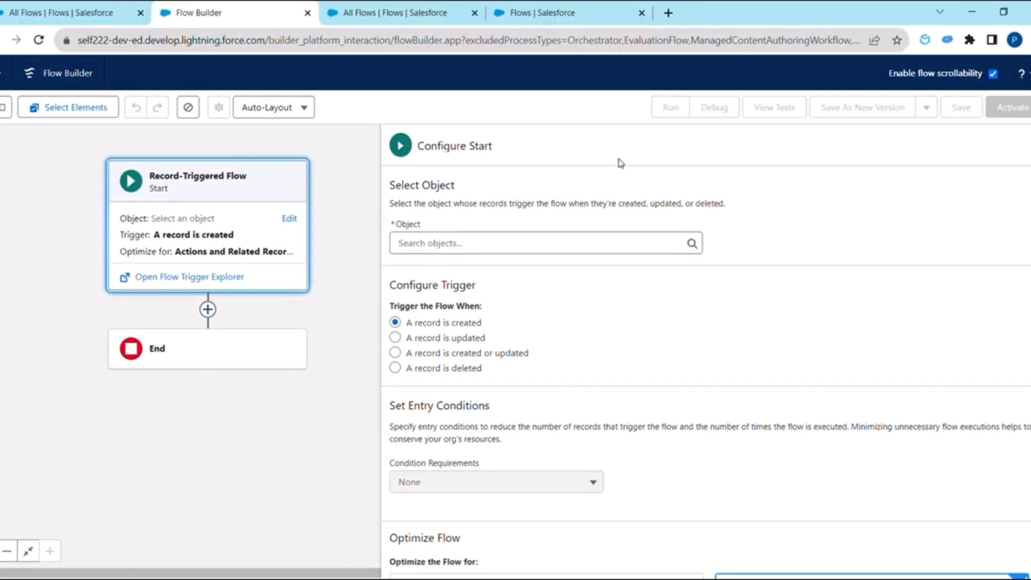
Step: Examine the start configuration's trigger choices, entry conditions and flow optimization options
{"action": "scroll", "coordinate": [1026, 204], "scroll_direction": "down", "scroll_amount": 1}
{"action": "scroll", "coordinate": [649, 240], "scroll_direction": "up", "scroll_amount": 1}
{"action": "left_click_drag", "start_coordinate": [404, 313], "coordinate": [503, 359]}
{"action": "left_click", "coordinate": [509, 391]}
{"action": "left_click_drag", "start_coordinate": [407, 322], "coordinate": [509, 365]}
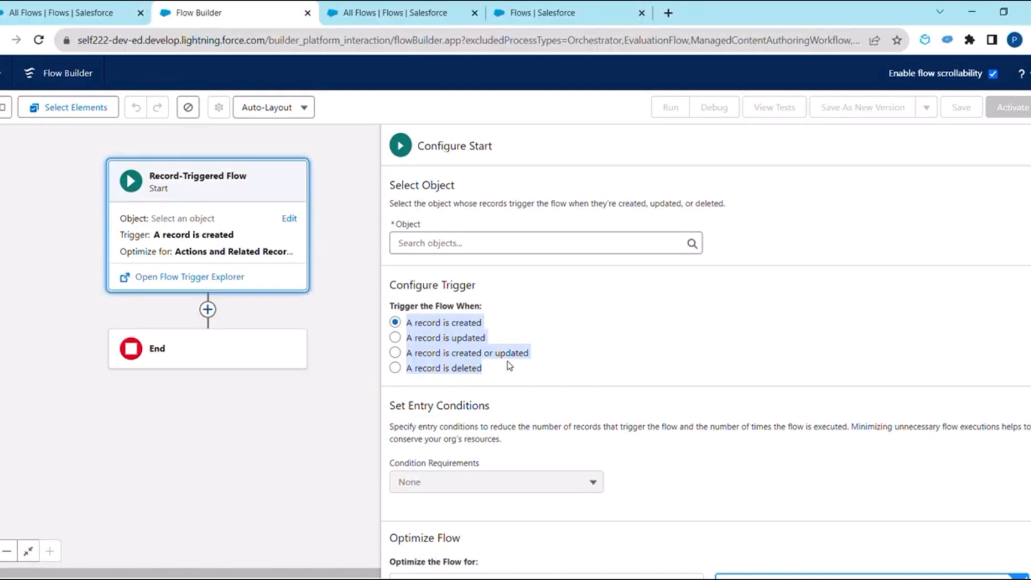
{"action": "scroll", "coordinate": [509, 365], "scroll_direction": "down", "scroll_amount": 2}
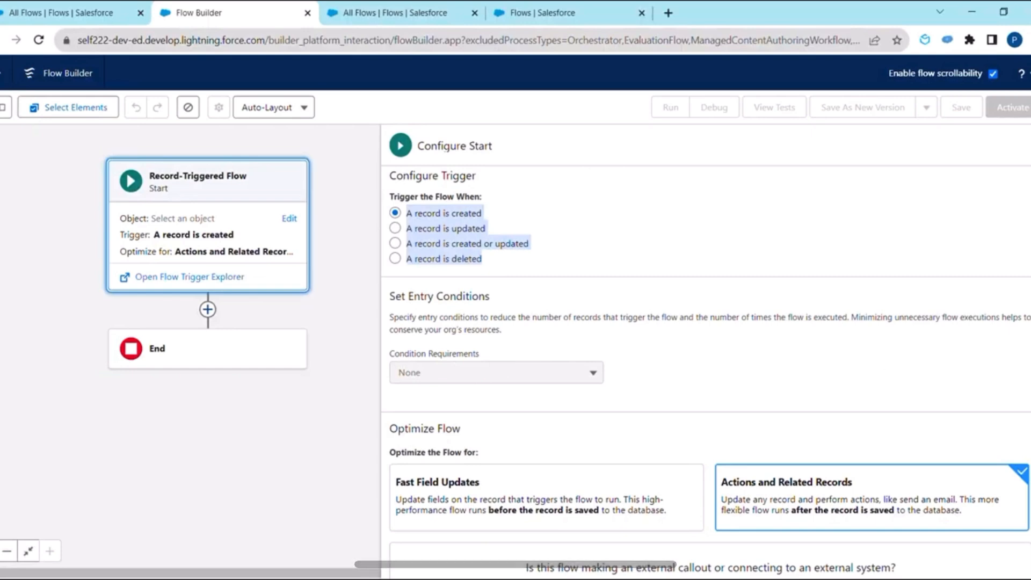
{"action": "scroll", "coordinate": [693, 371], "scroll_direction": "up", "scroll_amount": 1}
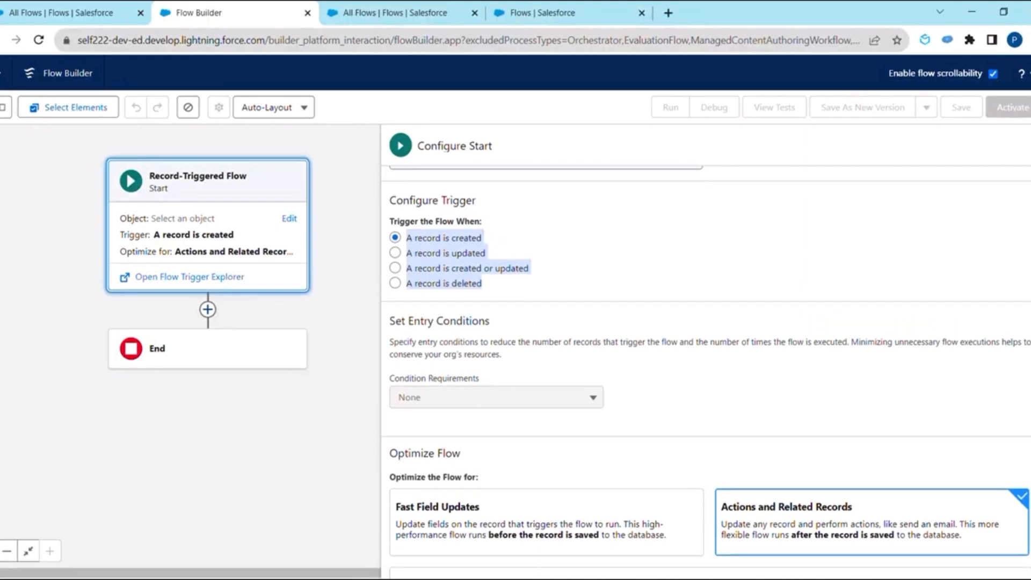
{"action": "scroll", "coordinate": [706, 371], "scroll_direction": "down", "scroll_amount": 3}
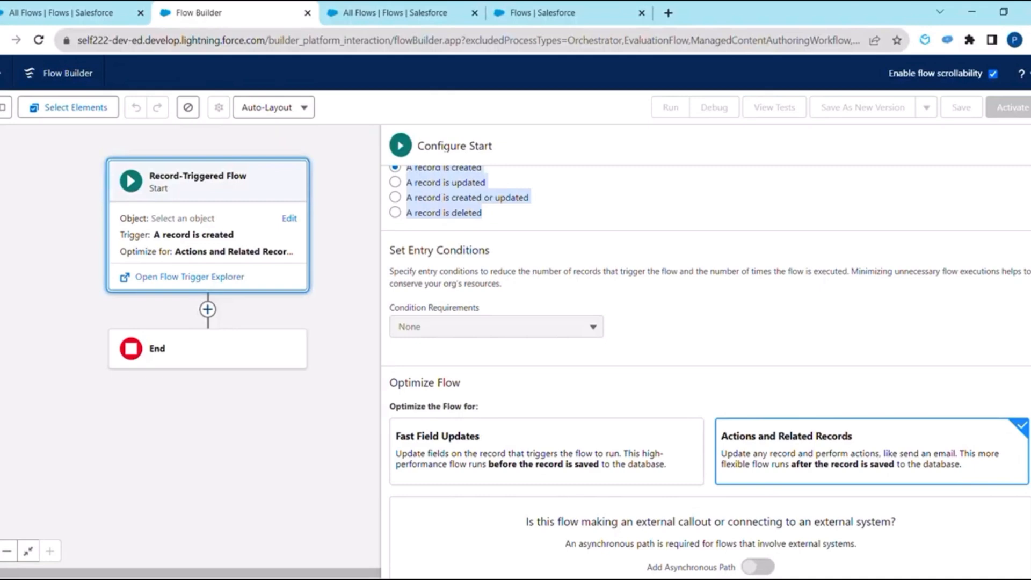
{"action": "scroll", "coordinate": [705, 370], "scroll_direction": "up", "scroll_amount": 3}
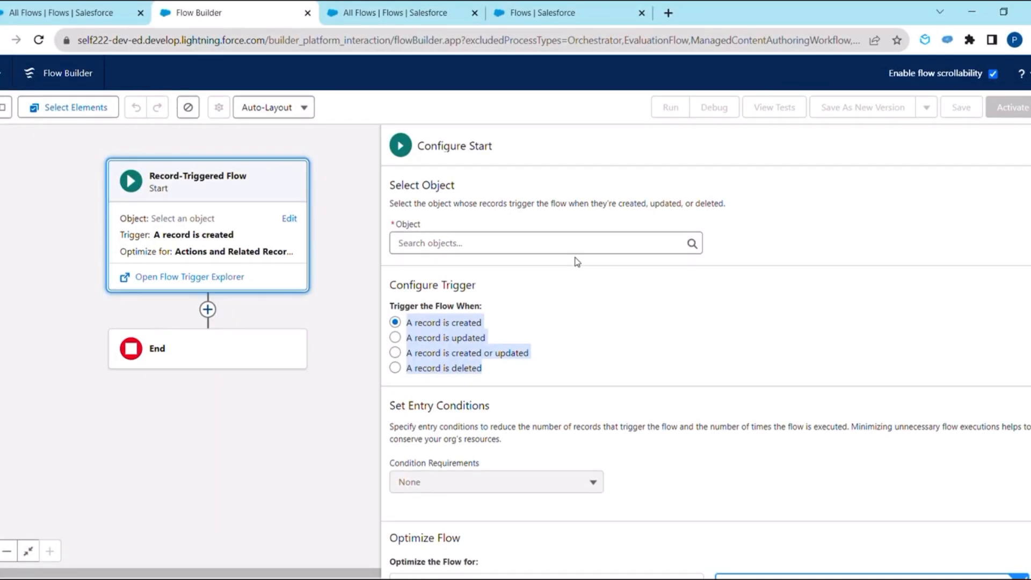
Step: Set Lead as the object whose records trigger the flow
{"action": "left_click", "coordinate": [545, 245]}
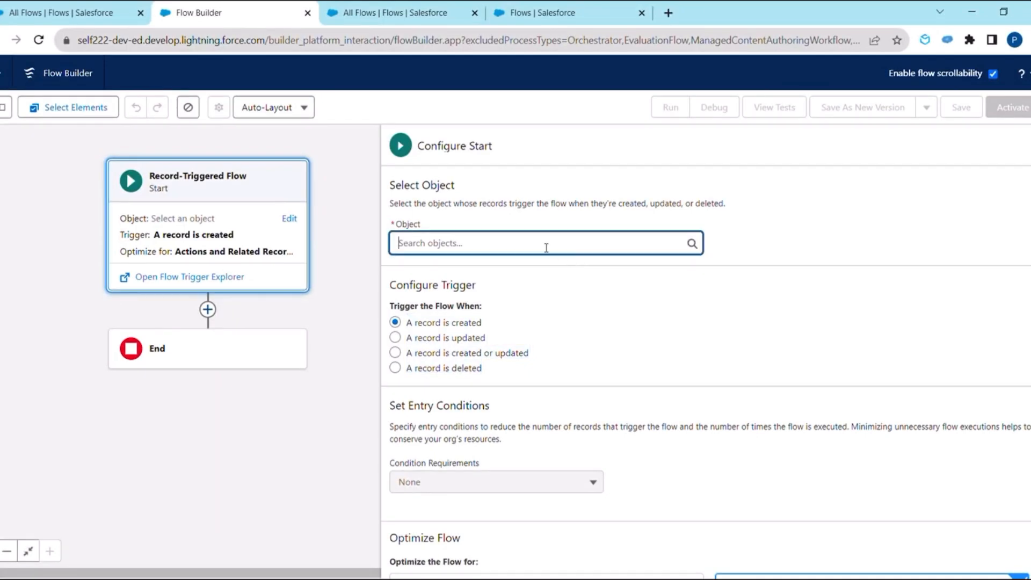
{"action": "type", "text": "lead"}
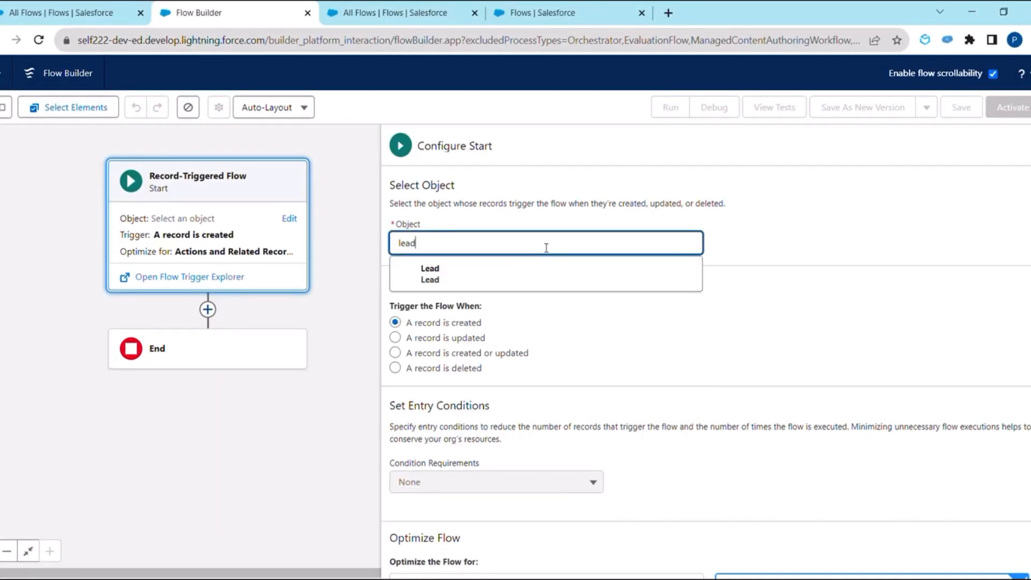
{"action": "left_click", "coordinate": [475, 273]}
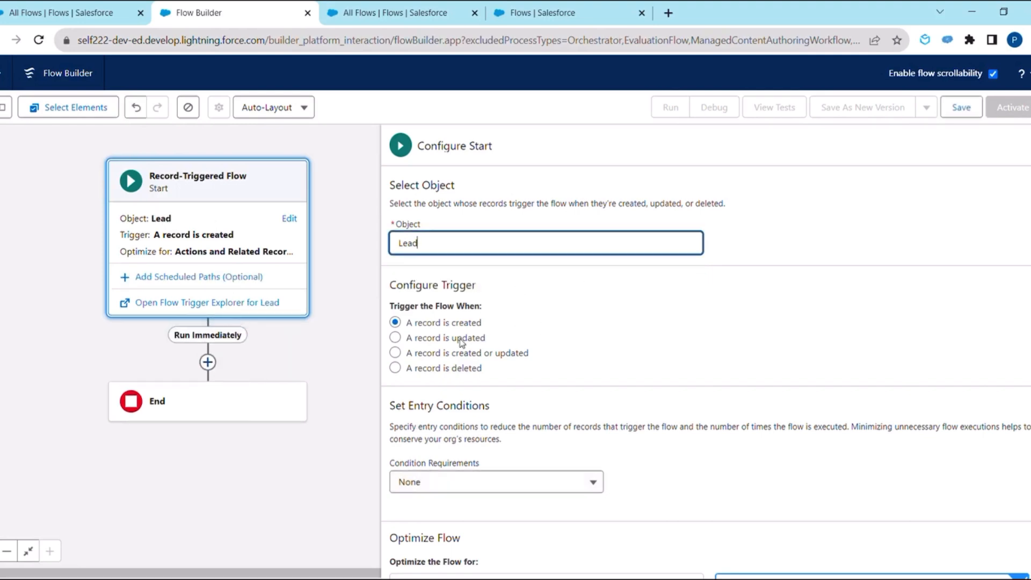
Step: Set the entry condition requirements to All Conditions Are Met (AND), choose Description as the condition field, and close the start configuration
{"action": "scroll", "coordinate": [1022, 355], "scroll_direction": "down", "scroll_amount": 2}
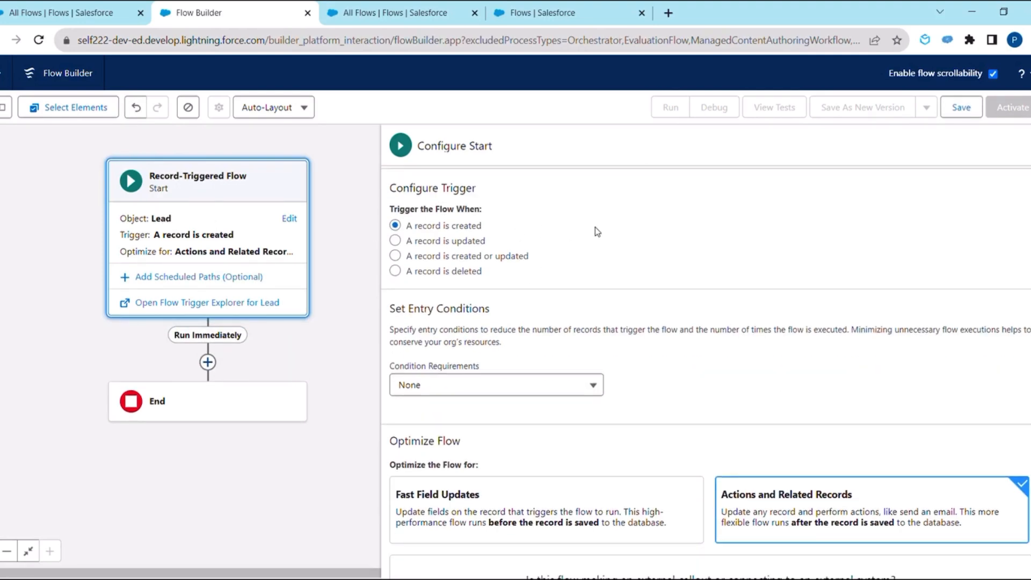
{"action": "left_click", "coordinate": [491, 391]}
{"action": "scroll", "coordinate": [491, 392], "scroll_direction": "down", "scroll_amount": 2}
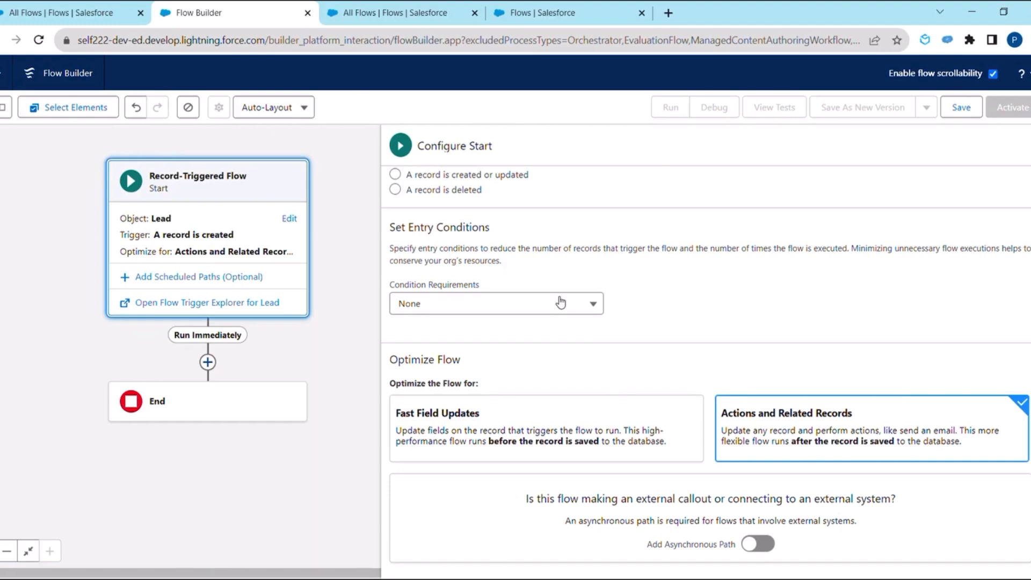
{"action": "left_click", "coordinate": [548, 310]}
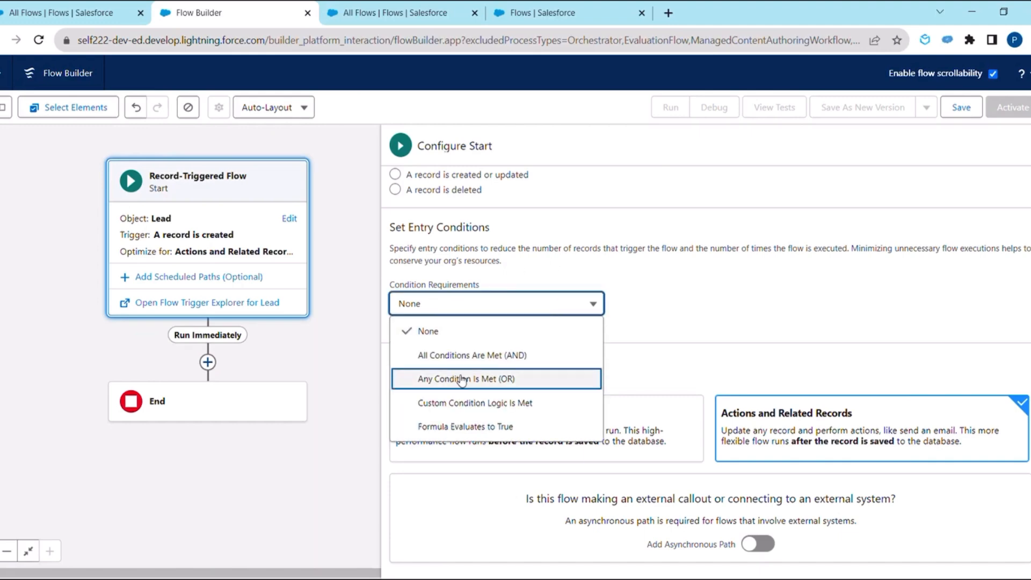
{"action": "left_click", "coordinate": [491, 361]}
{"action": "left_click", "coordinate": [528, 362]}
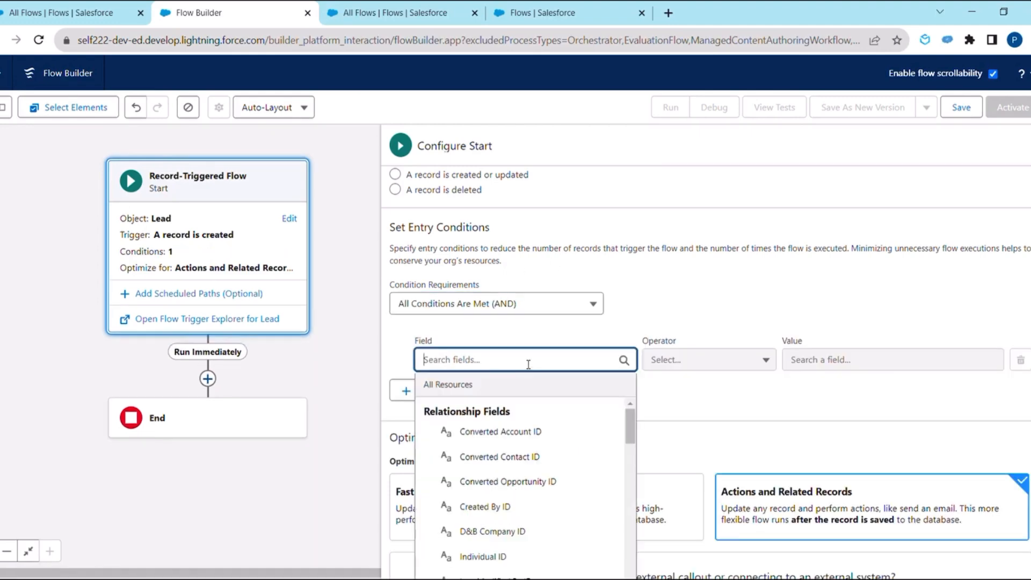
{"action": "type", "text": "Descr"}
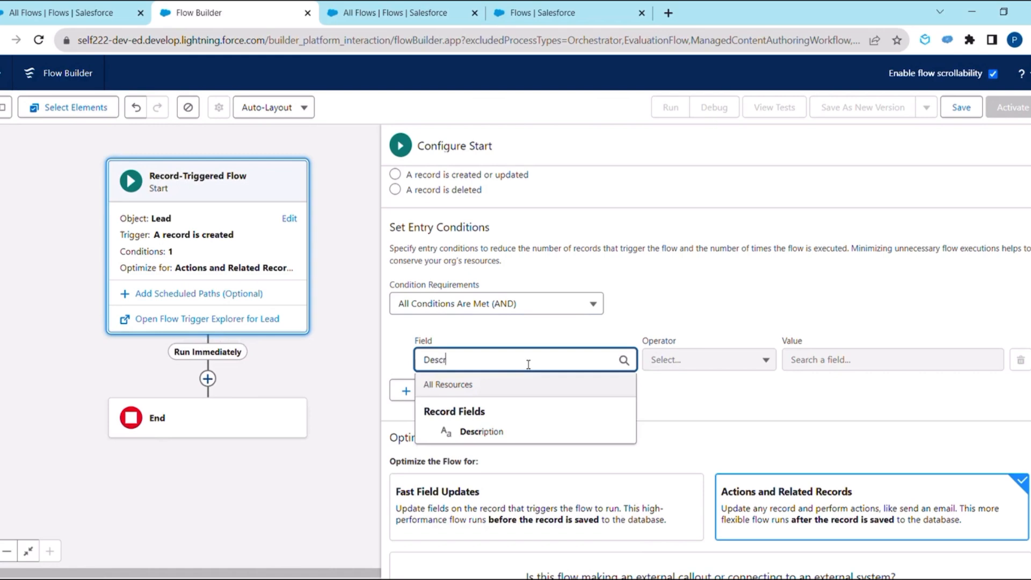
{"action": "left_click", "coordinate": [496, 428]}
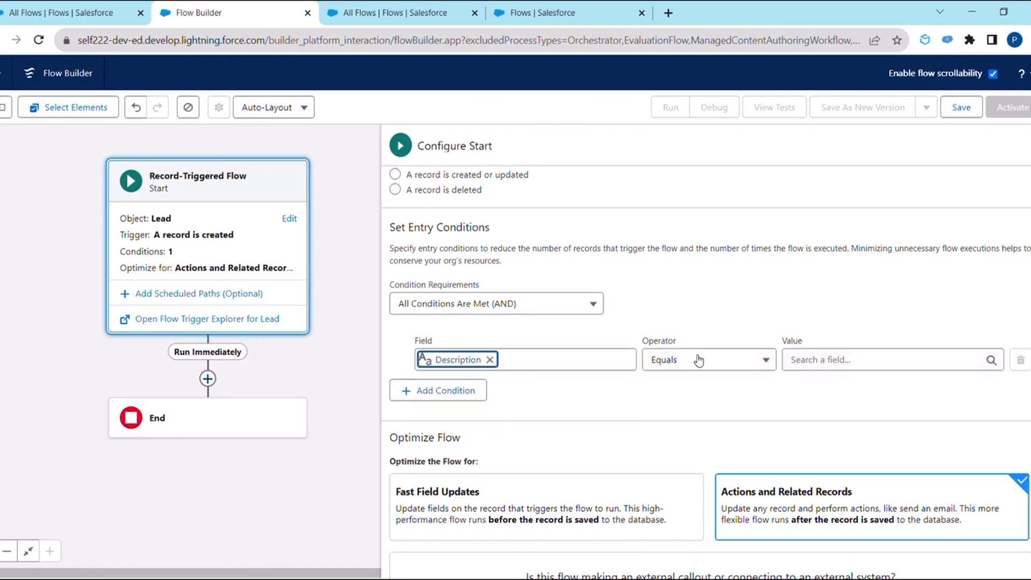
{"action": "left_click", "coordinate": [1030, 145]}
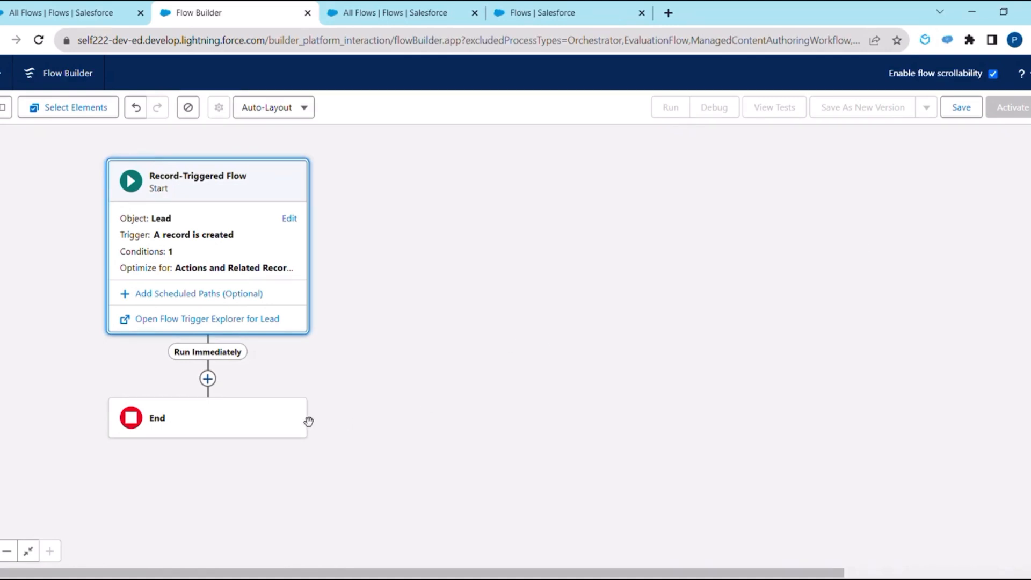
Step: Add an Update Records element after the start, labelled "Update Lead Description"
{"action": "left_click", "coordinate": [207, 378]}
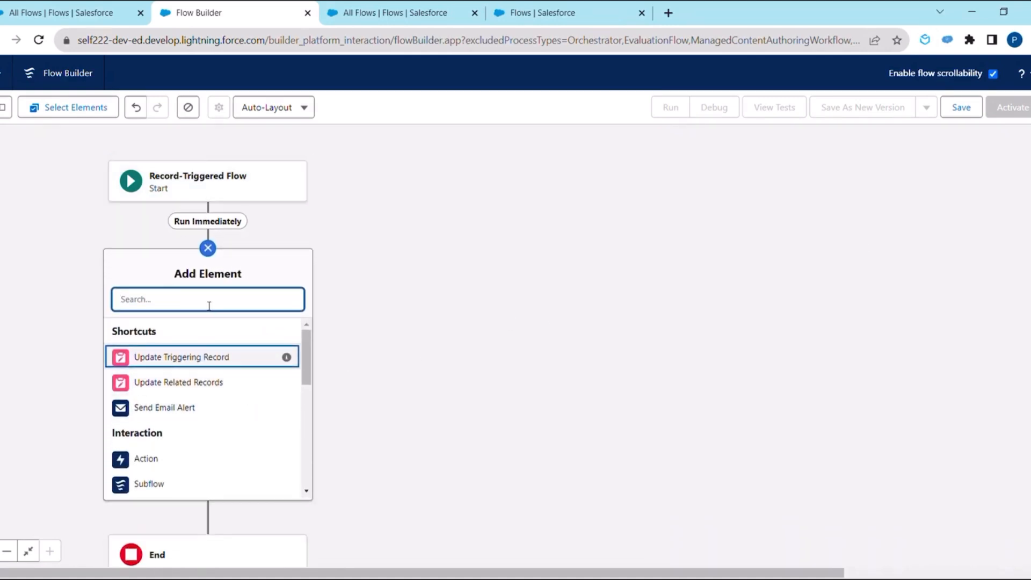
{"action": "type", "text": "updatd"}
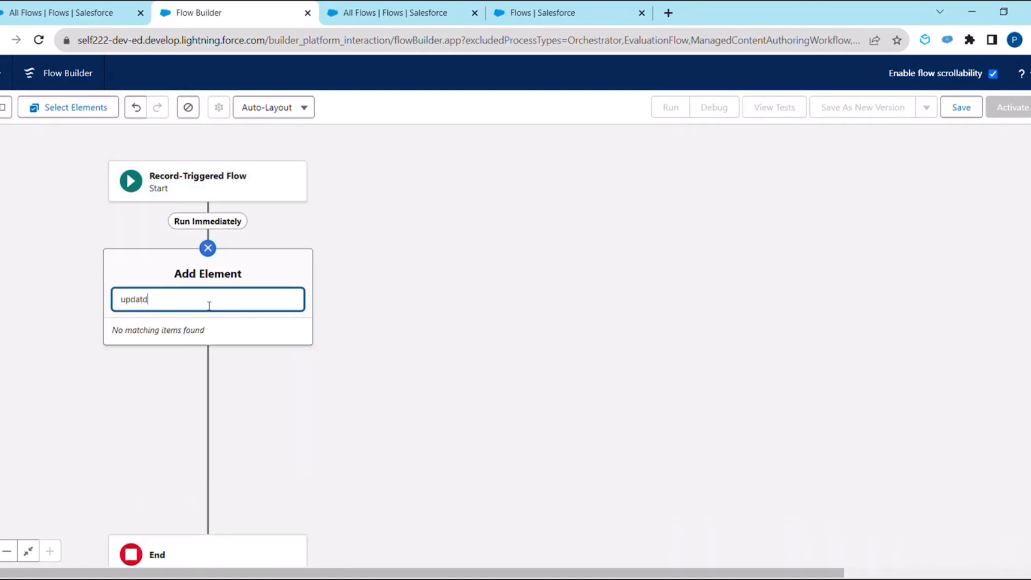
{"action": "key", "text": "BackSpace"}
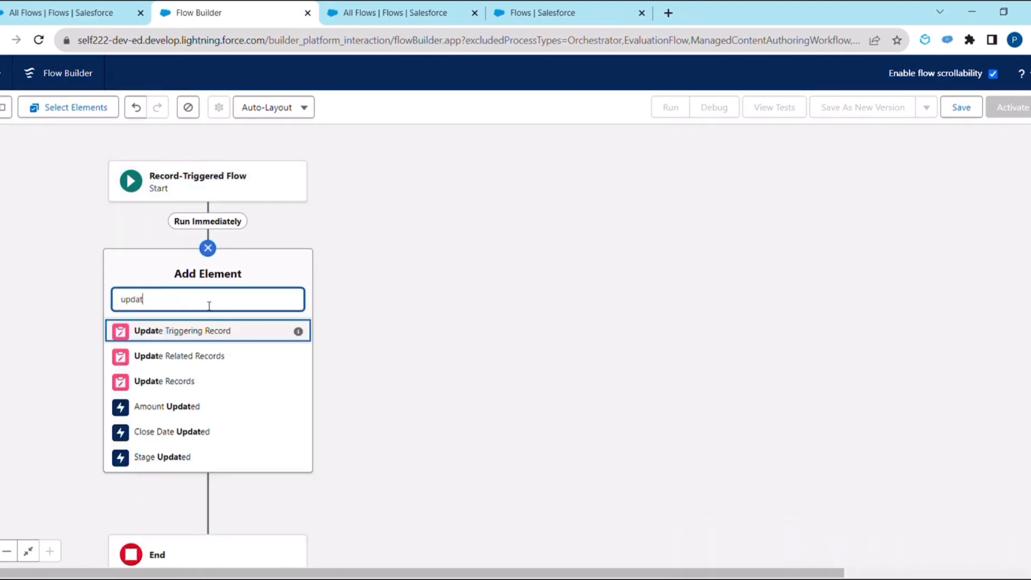
{"action": "left_click", "coordinate": [167, 379]}
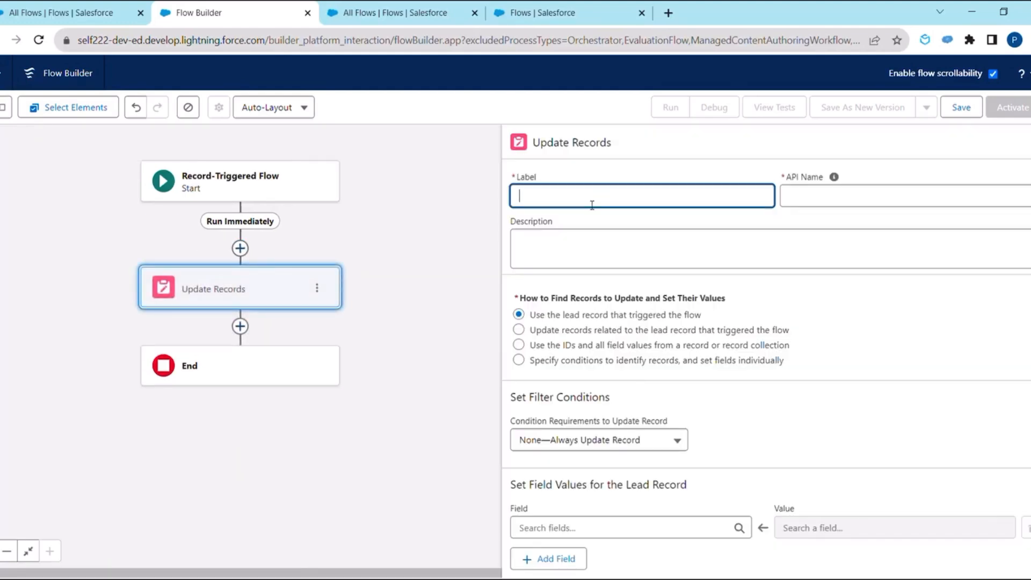
{"action": "type", "text": "Update Lead Description"}
{"action": "left_click", "coordinate": [702, 223]}
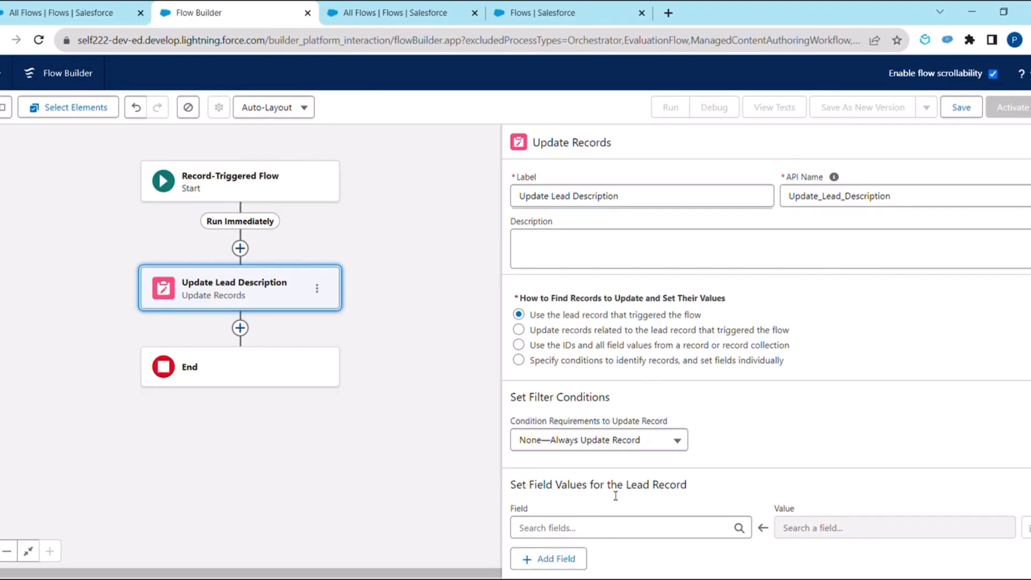
Step: Set the lead record's Description field to the value "Lead Description is Blank." in the update element
{"action": "left_click", "coordinate": [668, 537]}
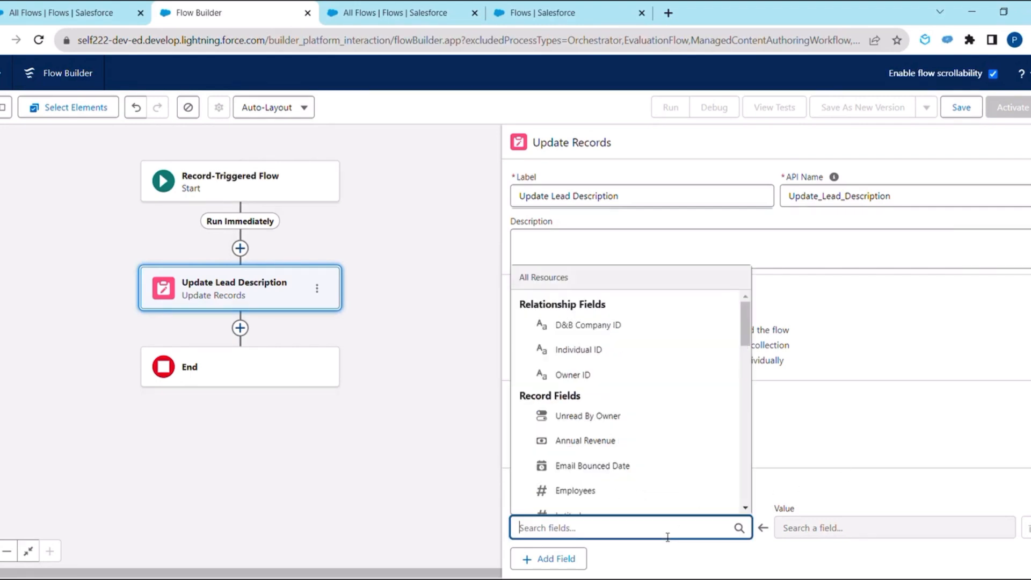
{"action": "type", "text": "desc"}
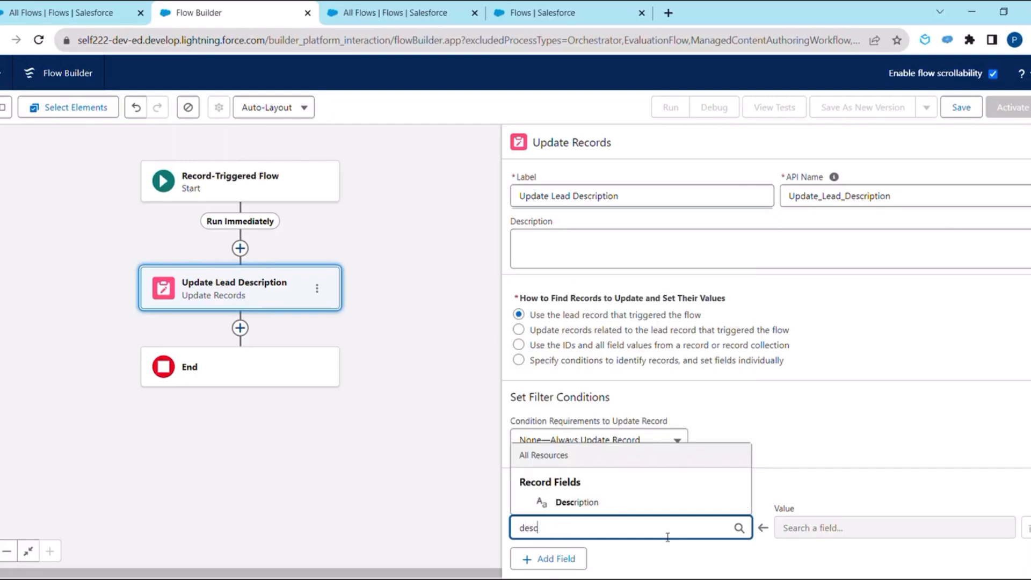
{"action": "left_click", "coordinate": [590, 502]}
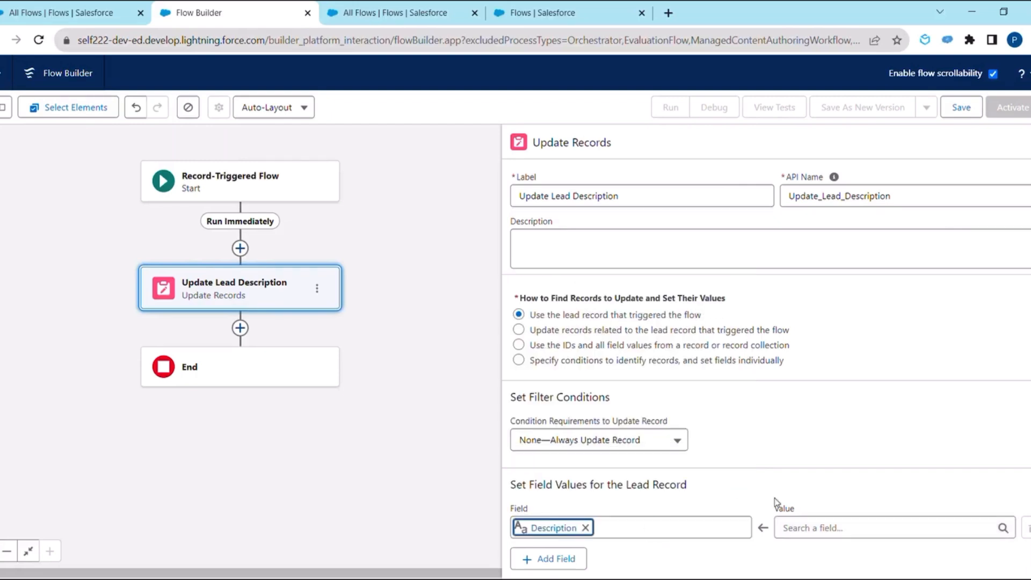
{"action": "left_click", "coordinate": [819, 536]}
{"action": "type", "text": "Lead"}
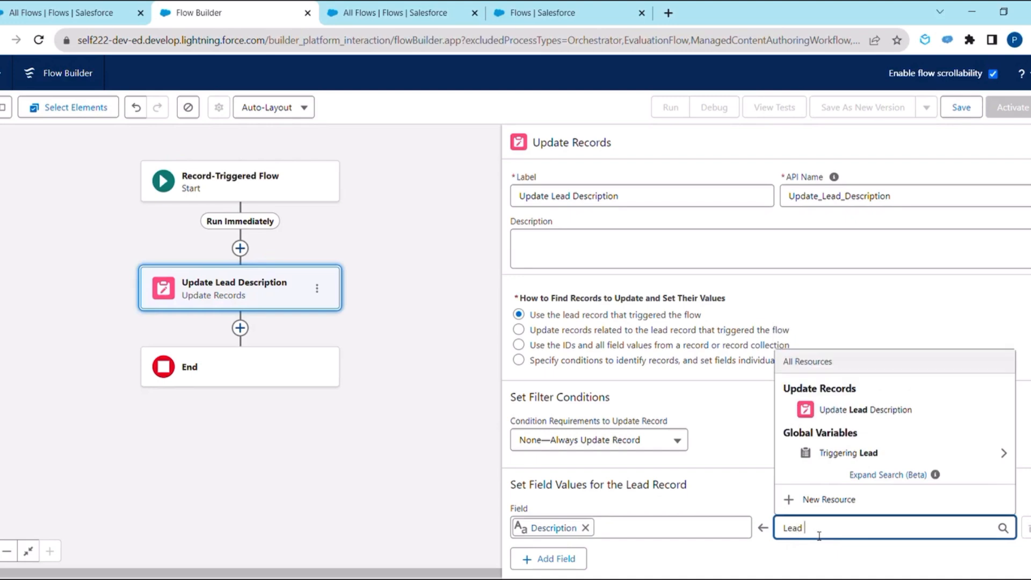
{"action": "type", "text": " Descr"}
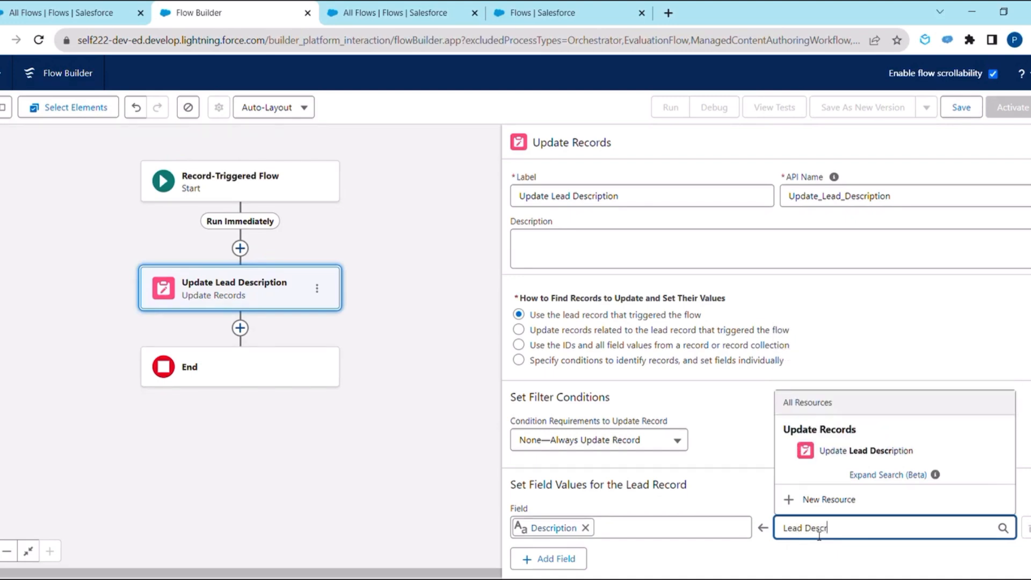
{"action": "type", "text": "iption is Blank"}
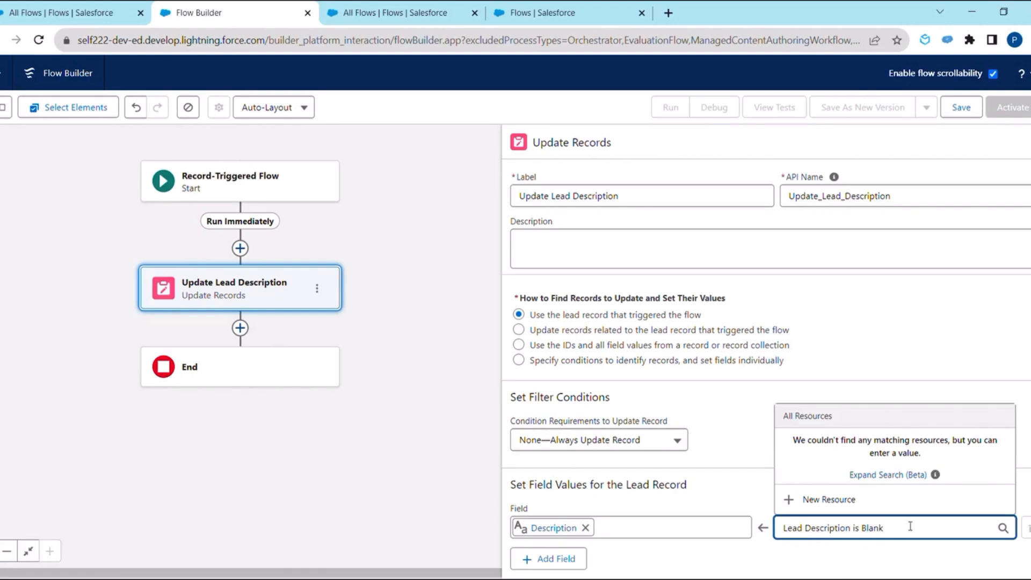
{"action": "type", "text": "."}
{"action": "left_click", "coordinate": [928, 359]}
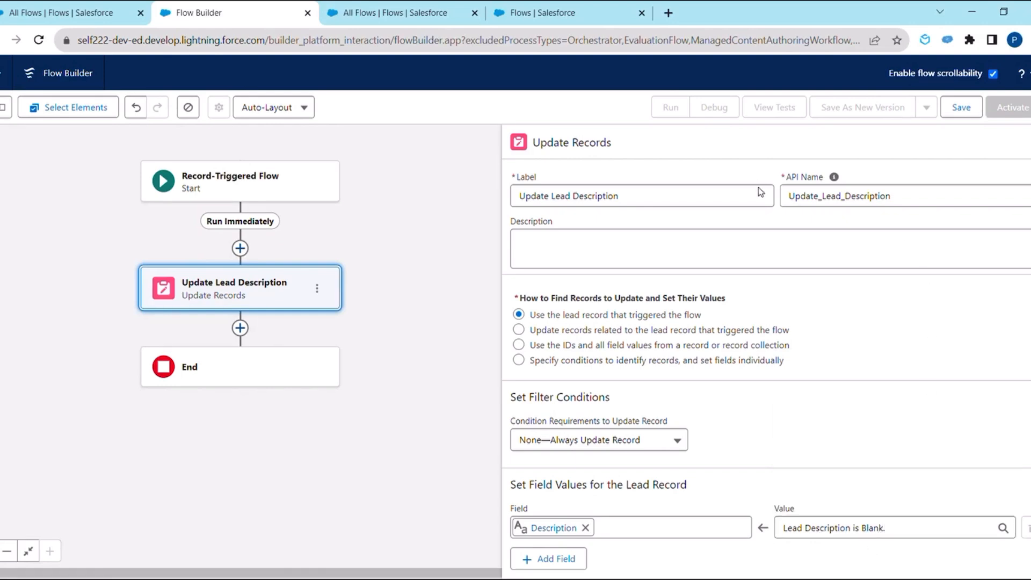
Step: Save the flow with the label "Lead Record Trigger", API name Lead_Record_Trigger and description "Updating Description"
{"action": "left_click", "coordinate": [961, 107]}
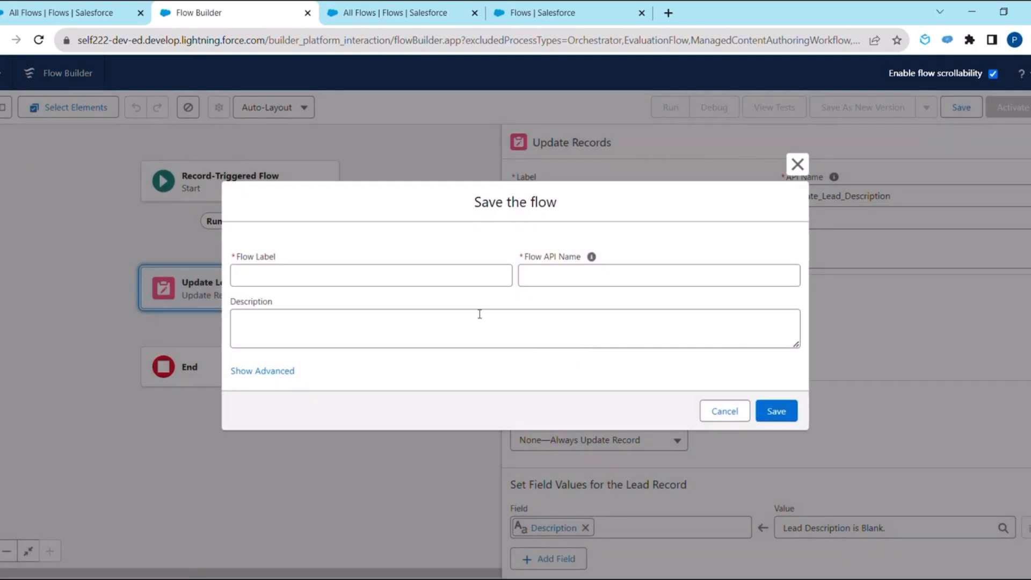
{"action": "type", "text": "Lead R"}
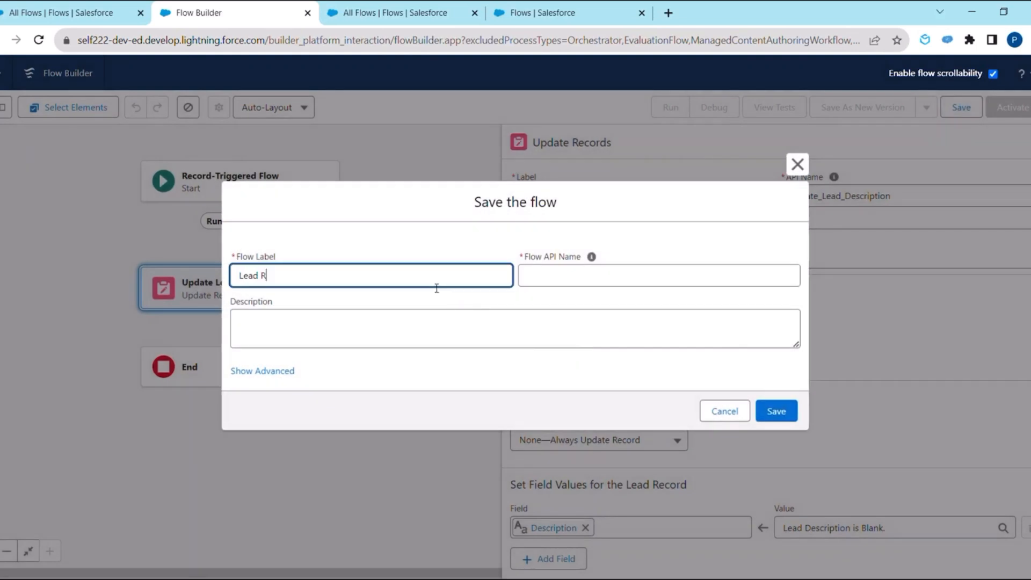
{"action": "type", "text": "ecord Trigger"}
{"action": "left_click", "coordinate": [546, 276]}
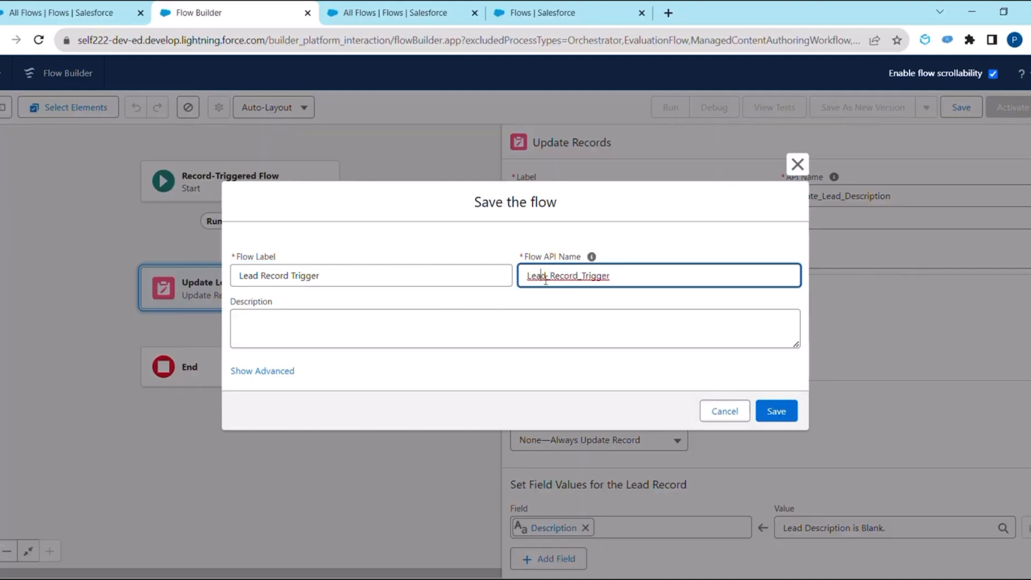
{"action": "left_click", "coordinate": [445, 343]}
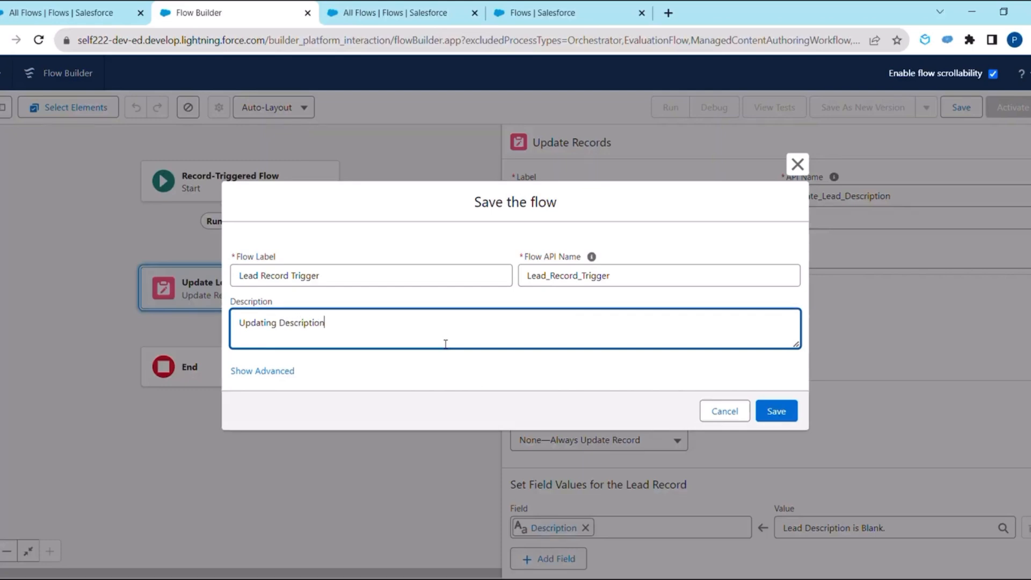
{"action": "left_click", "coordinate": [791, 415]}
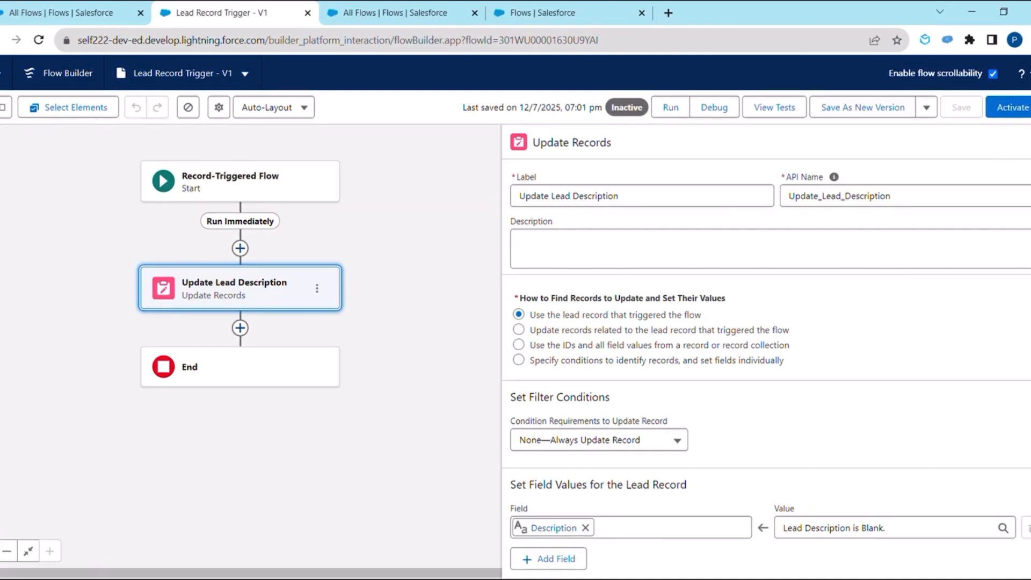
Step: Close the Update Records configuration and activate the Lead Record Trigger flow
{"action": "left_click", "coordinate": [1013, 129]}
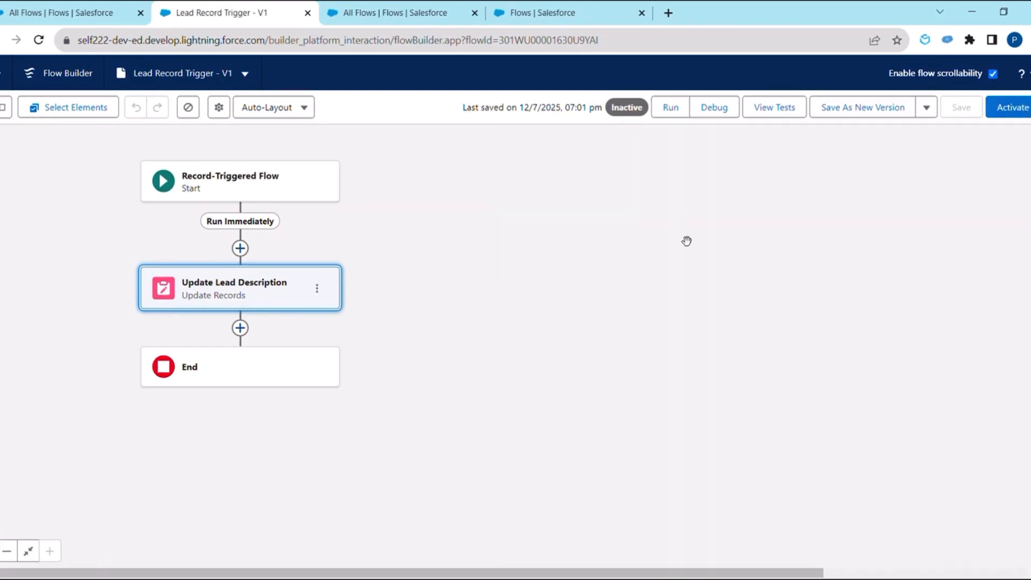
{"action": "left_click_drag", "start_coordinate": [628, 296], "coordinate": [892, 344]}
{"action": "left_click_drag", "start_coordinate": [778, 428], "coordinate": [762, 367]}
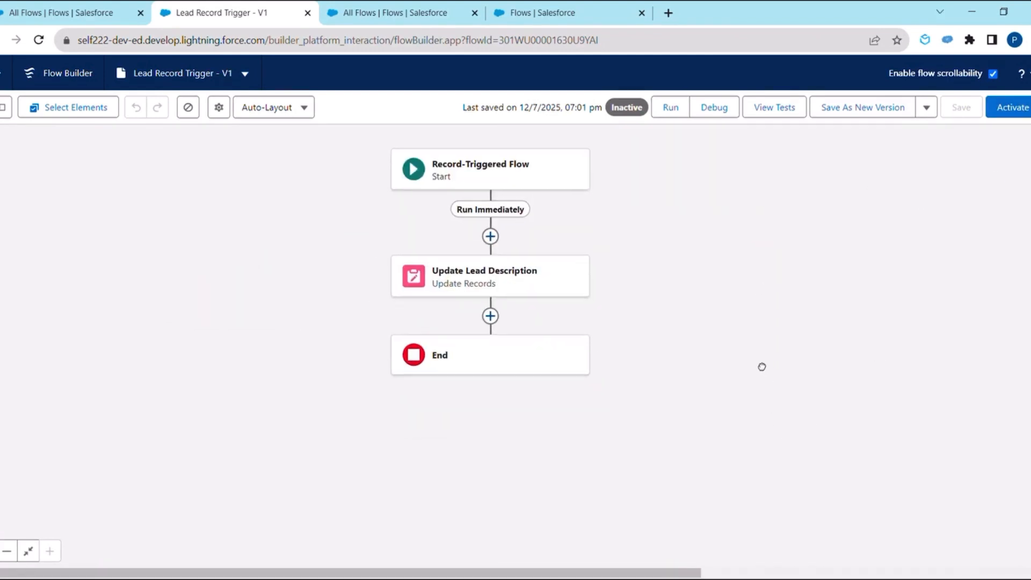
{"action": "left_click", "coordinate": [1011, 109]}
{"action": "left_click_drag", "start_coordinate": [651, 253], "coordinate": [658, 361]}
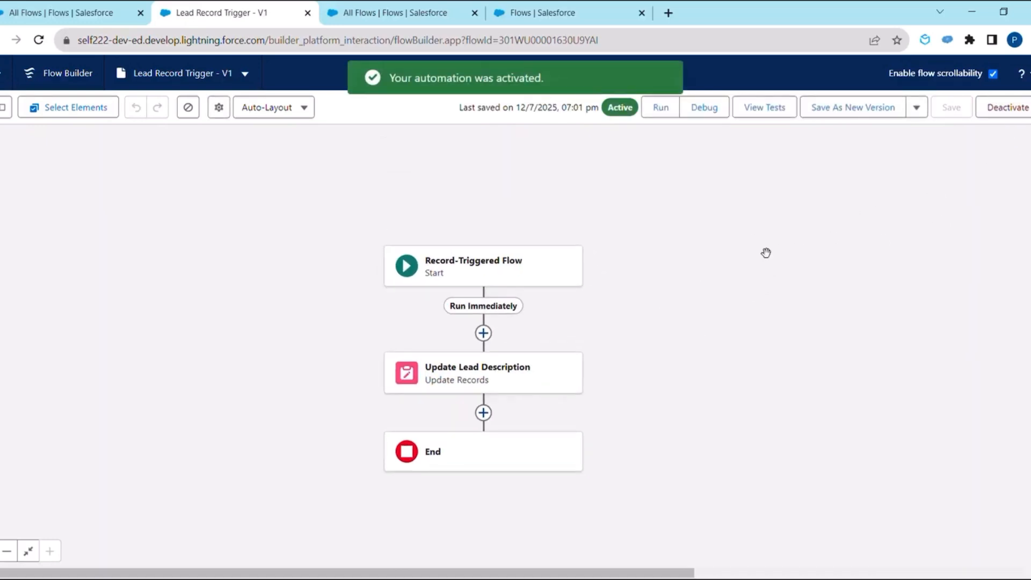
{"action": "left_click_drag", "start_coordinate": [568, 306], "coordinate": [579, 260]}
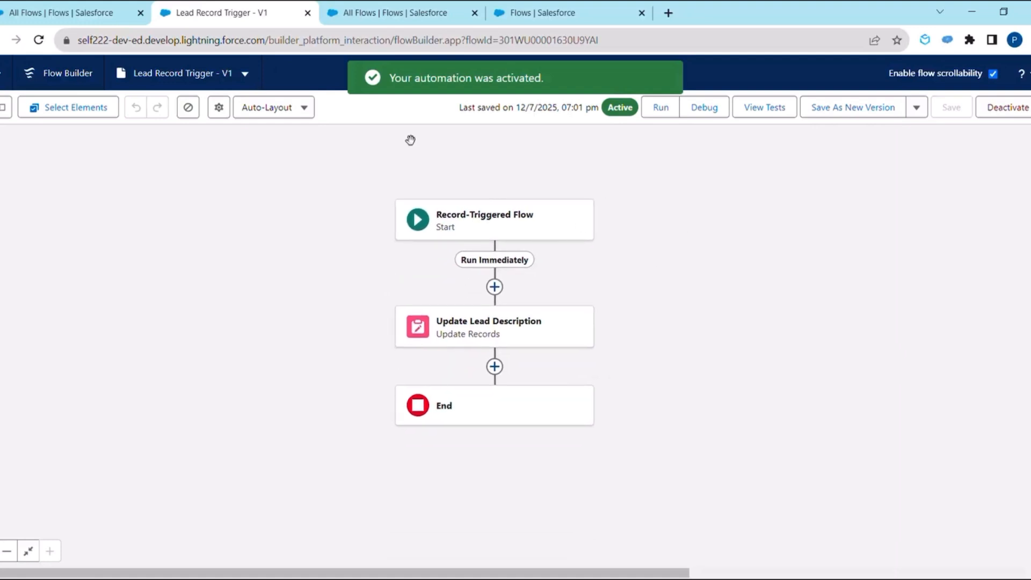
Step: From the All Flows page, find the Sales app and open it in a new browser tab placed before the others
{"action": "left_click", "coordinate": [133, 7]}
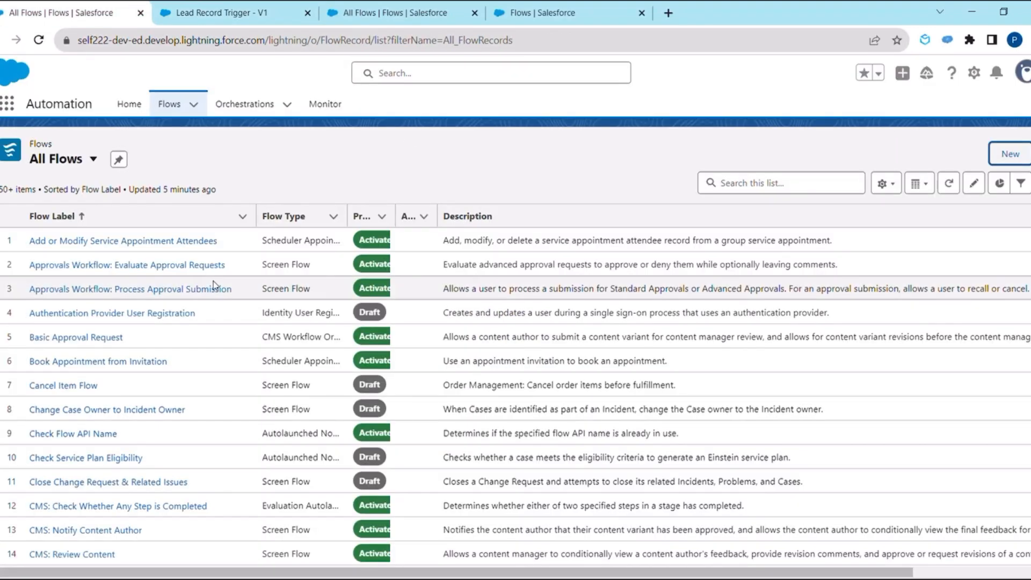
{"action": "left_click", "coordinate": [11, 110]}
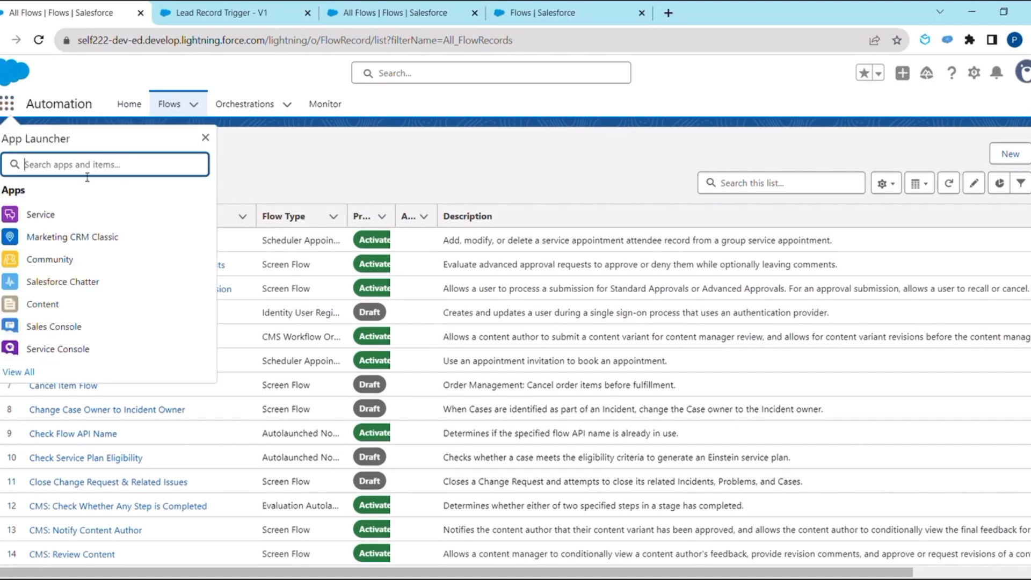
{"action": "type", "text": "le"}
{"action": "key", "text": "BackSpace"}
{"action": "key", "text": "BackSpace"}
{"action": "type", "text": "a"}
{"action": "key", "text": "BackSpace"}
{"action": "type", "text": "sa"}
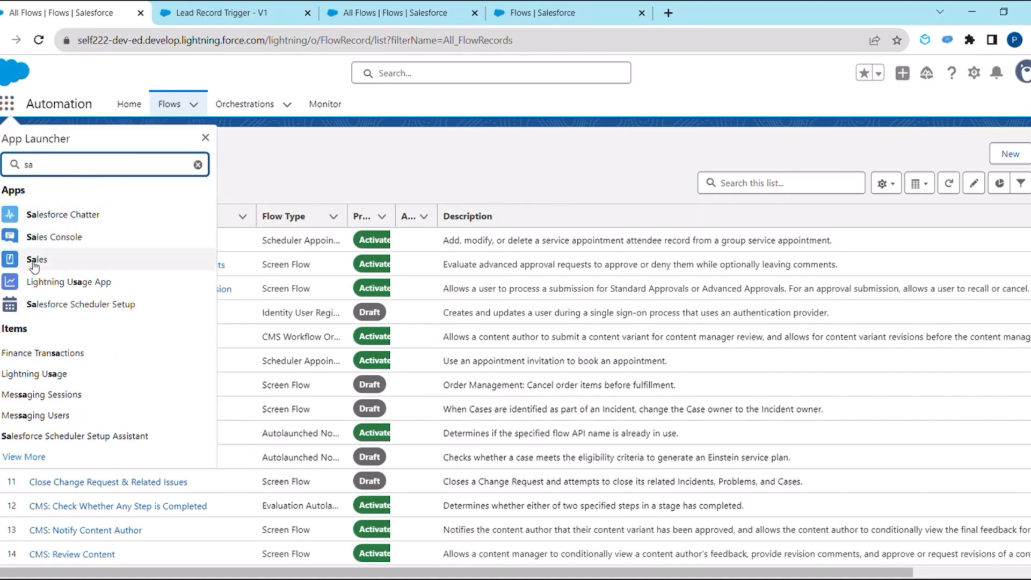
{"action": "left_click", "coordinate": [35, 267], "text": "ctrl"}
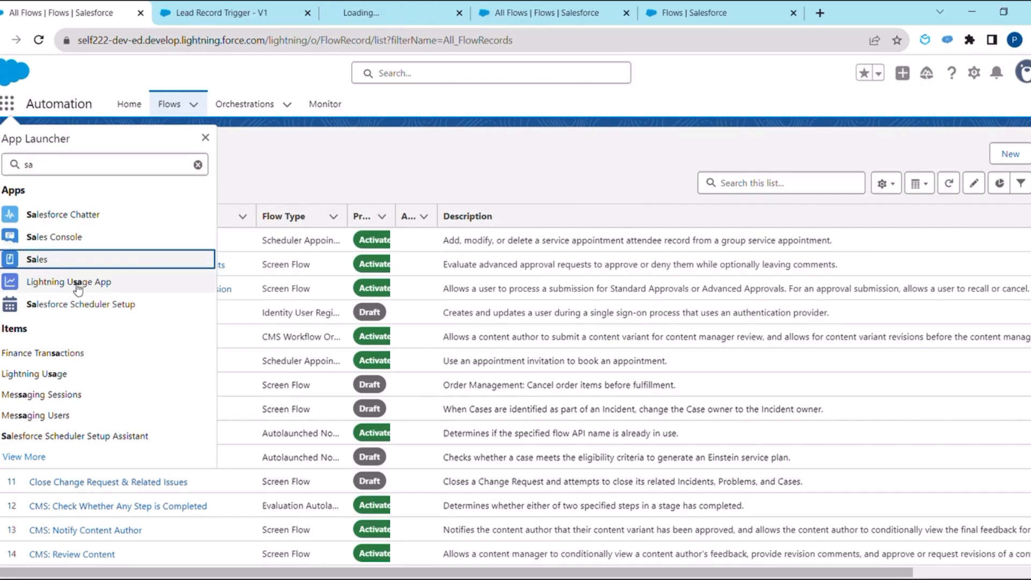
{"action": "left_click_drag", "start_coordinate": [378, 10], "coordinate": [64, 10]}
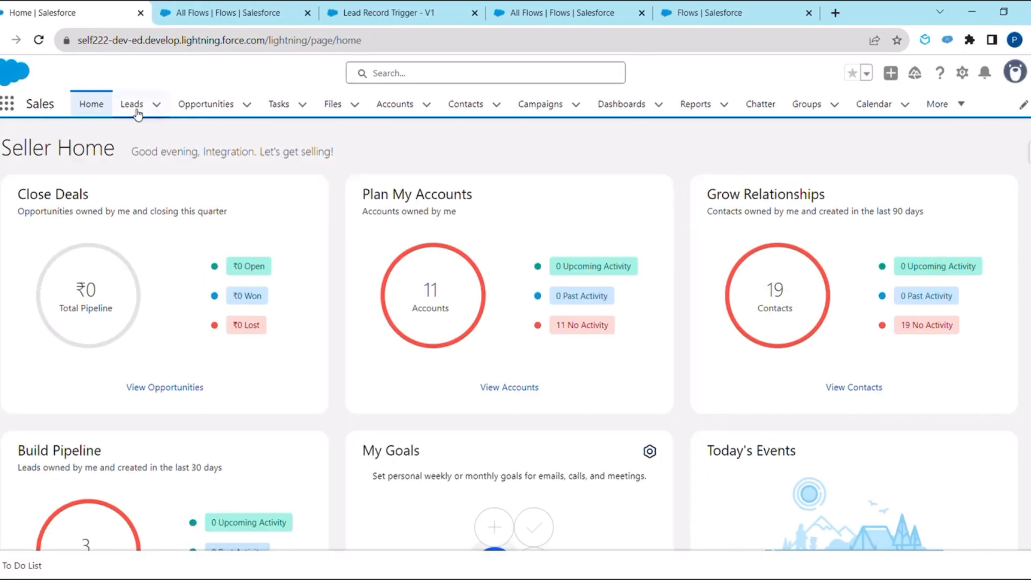
Step: Start a new lead with salutation Mr., first name Test and last name Lead
{"action": "left_click", "coordinate": [132, 104]}
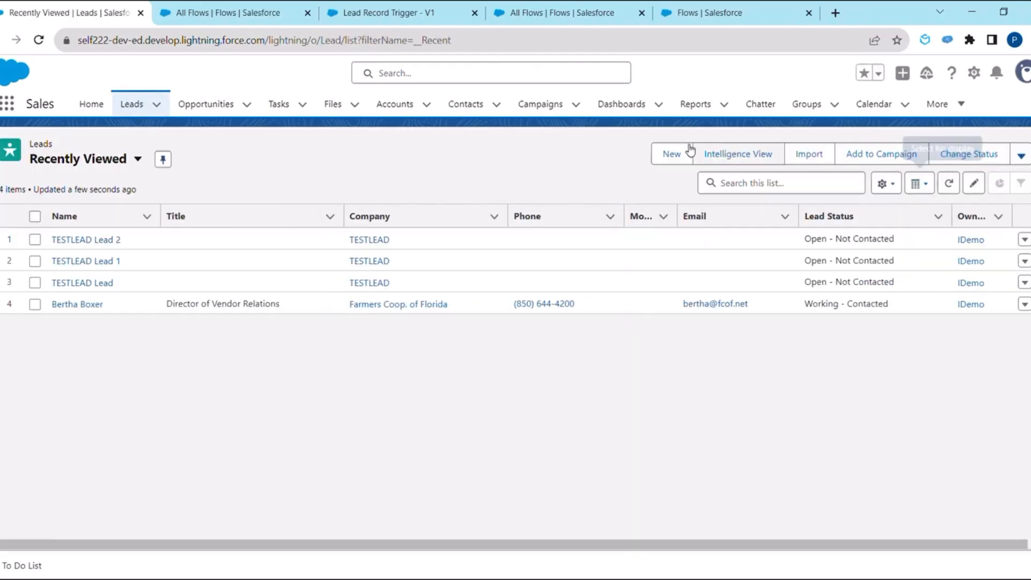
{"action": "left_click", "coordinate": [670, 156]}
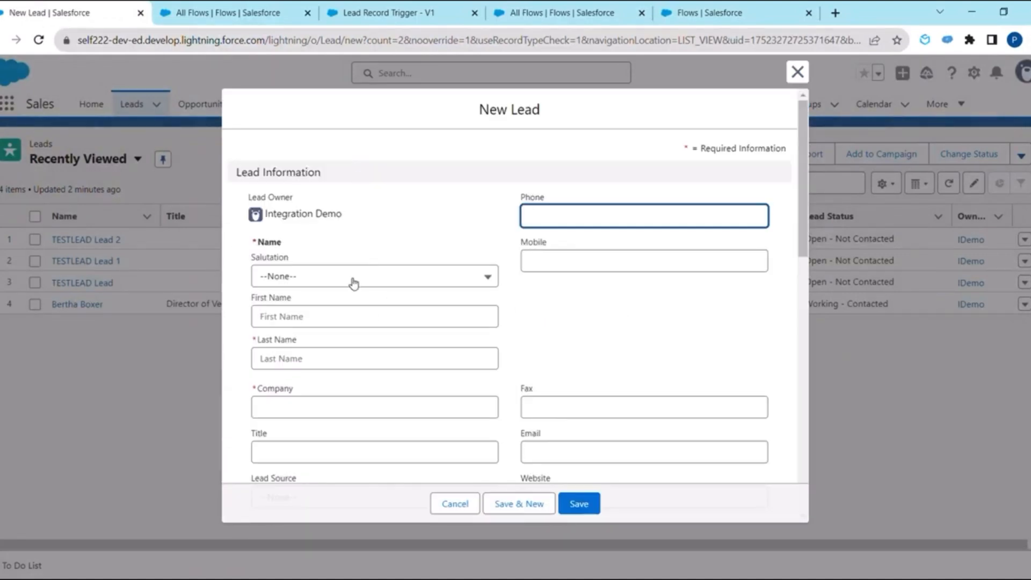
{"action": "left_click", "coordinate": [354, 283]}
{"action": "left_click", "coordinate": [330, 327]}
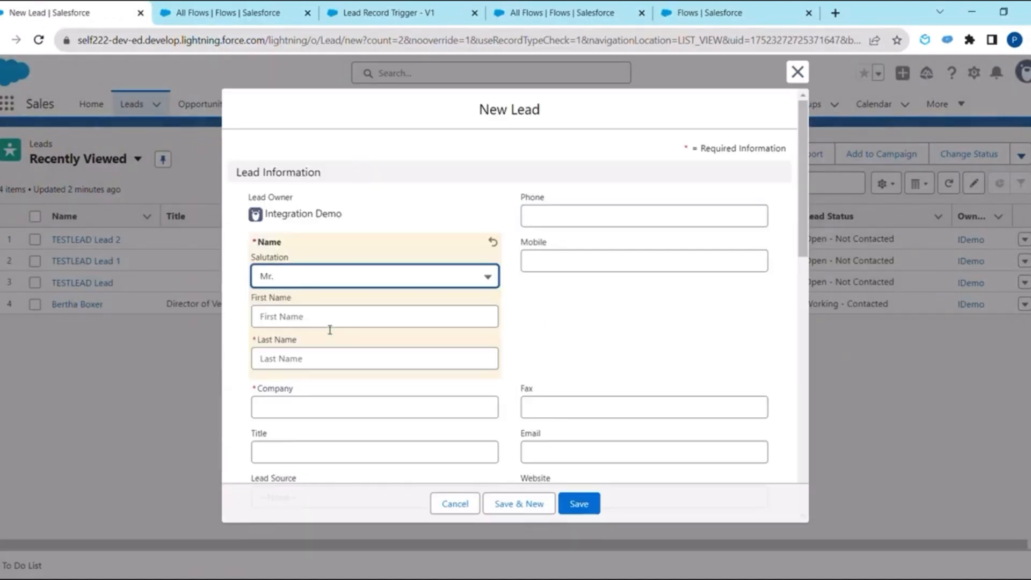
{"action": "left_click", "coordinate": [341, 319]}
{"action": "type", "text": "Test"}
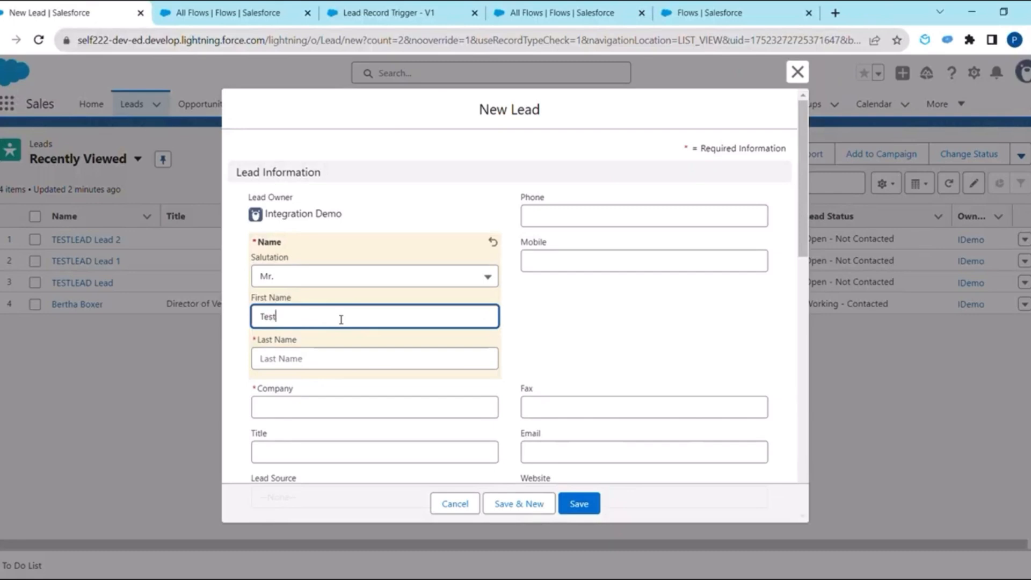
{"action": "left_click", "coordinate": [346, 361]}
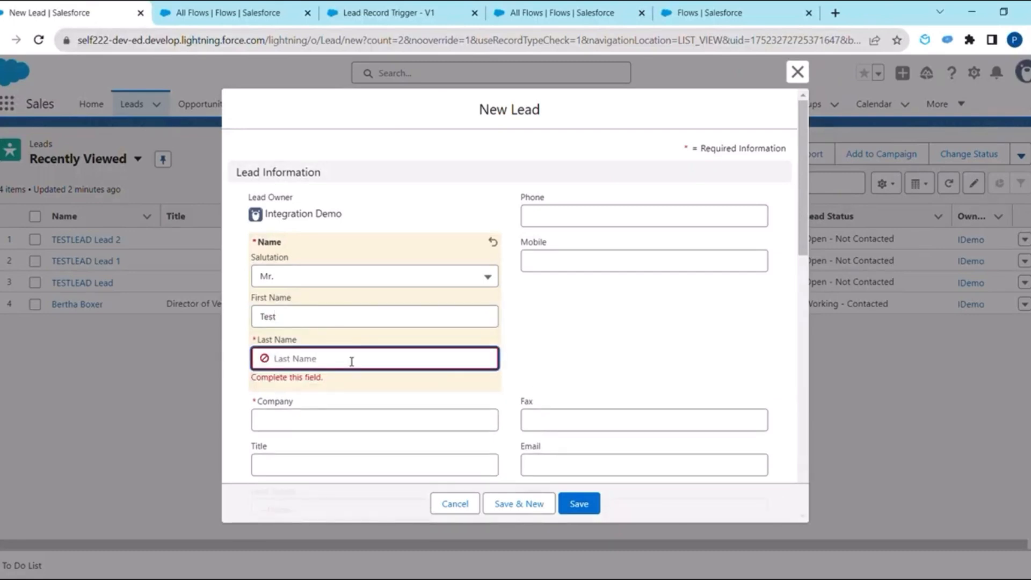
{"action": "type", "text": "Lead"}
{"action": "left_click", "coordinate": [577, 341]}
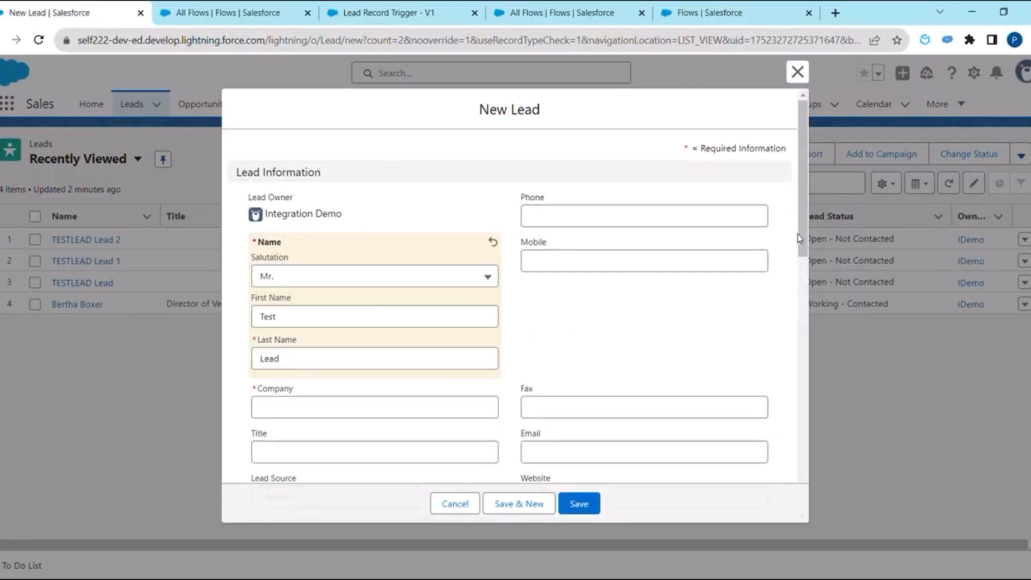
Step: Set the new lead's company to TESTLEAD, leave its Description empty and save the record
{"action": "left_click_drag", "start_coordinate": [799, 233], "coordinate": [825, 272]}
{"action": "left_click", "coordinate": [355, 315]}
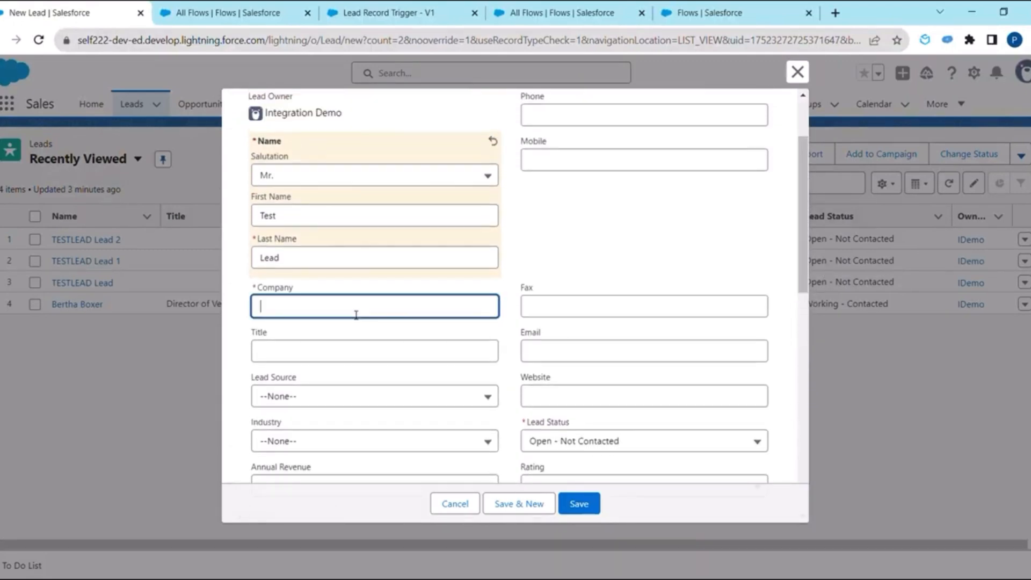
{"action": "type", "text": "TES"}
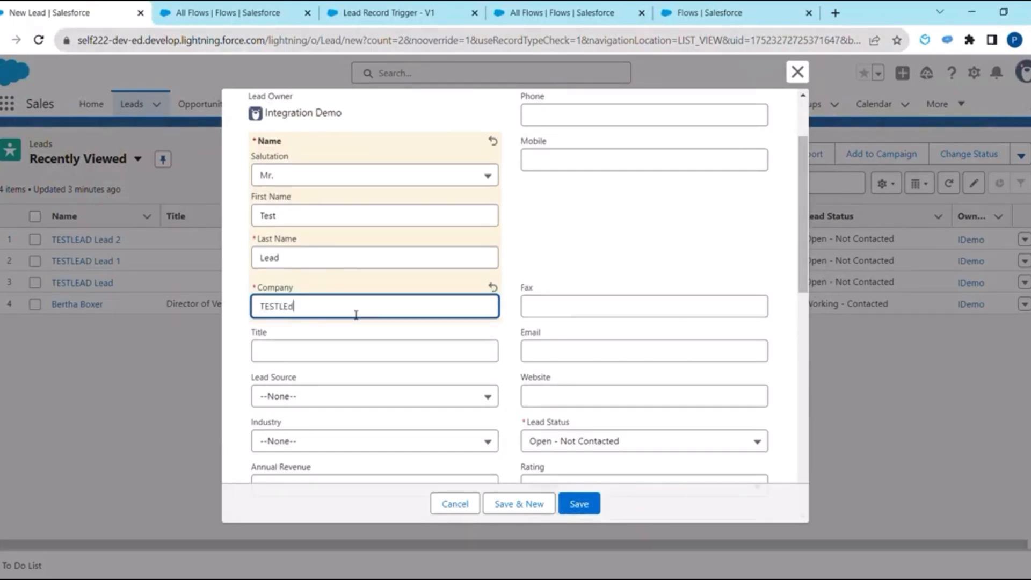
{"action": "type", "text": "TLEAD"}
{"action": "left_click_drag", "start_coordinate": [808, 236], "coordinate": [819, 496]}
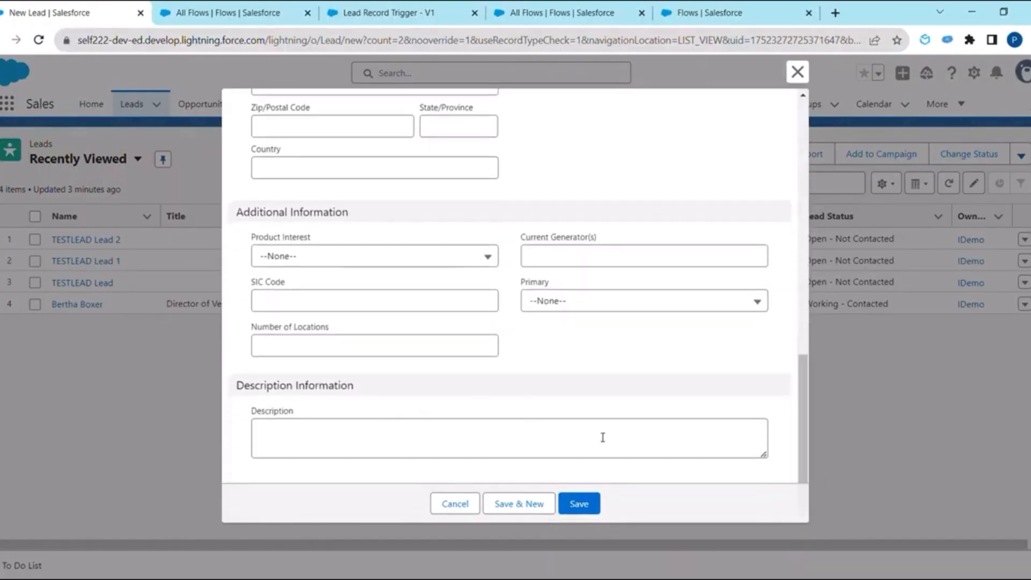
{"action": "left_click_drag", "start_coordinate": [807, 441], "coordinate": [804, 180]}
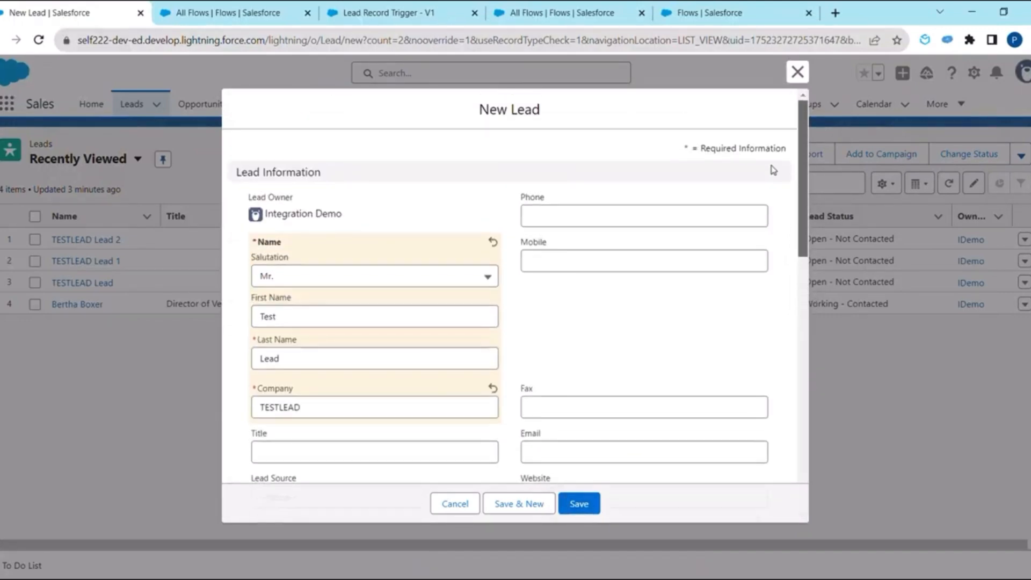
{"action": "left_click", "coordinate": [577, 505]}
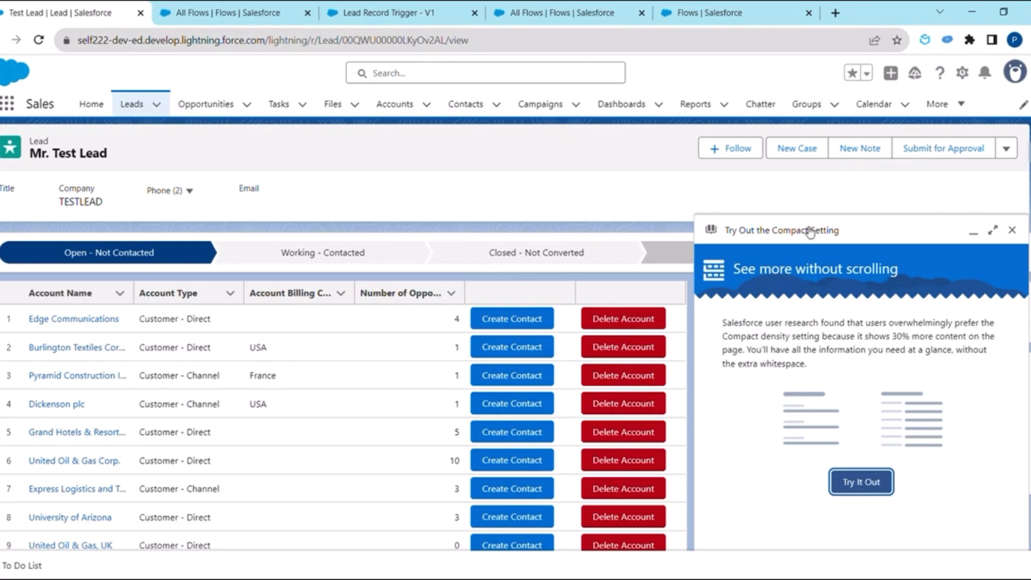
Step: Dismiss the compact setting prompt and check the Description field in the saved lead's details
{"action": "left_click", "coordinate": [1012, 230]}
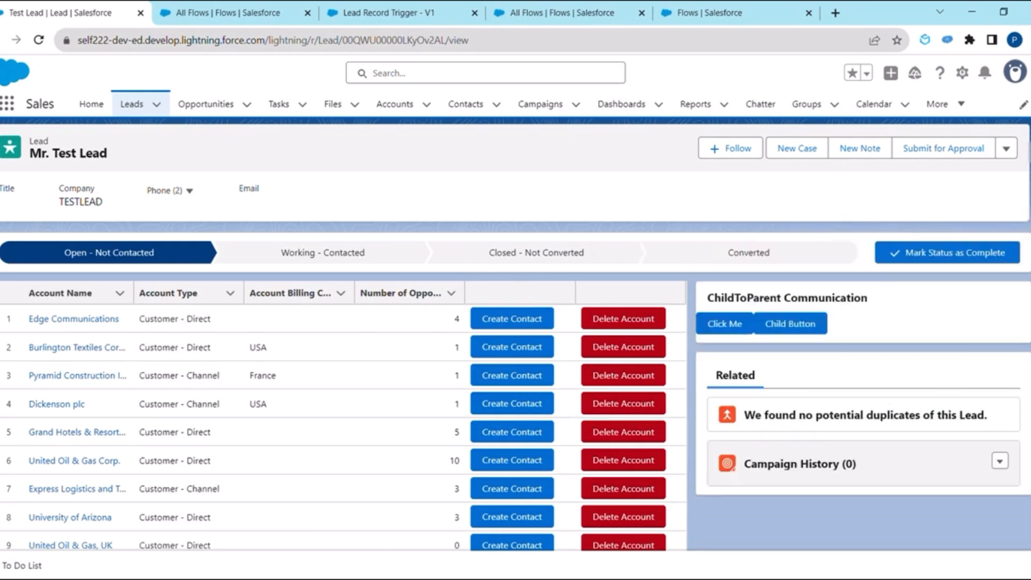
{"action": "scroll", "coordinate": [1017, 228], "scroll_direction": "down", "scroll_amount": 4}
{"action": "scroll", "coordinate": [343, 354], "scroll_direction": "down", "scroll_amount": 8}
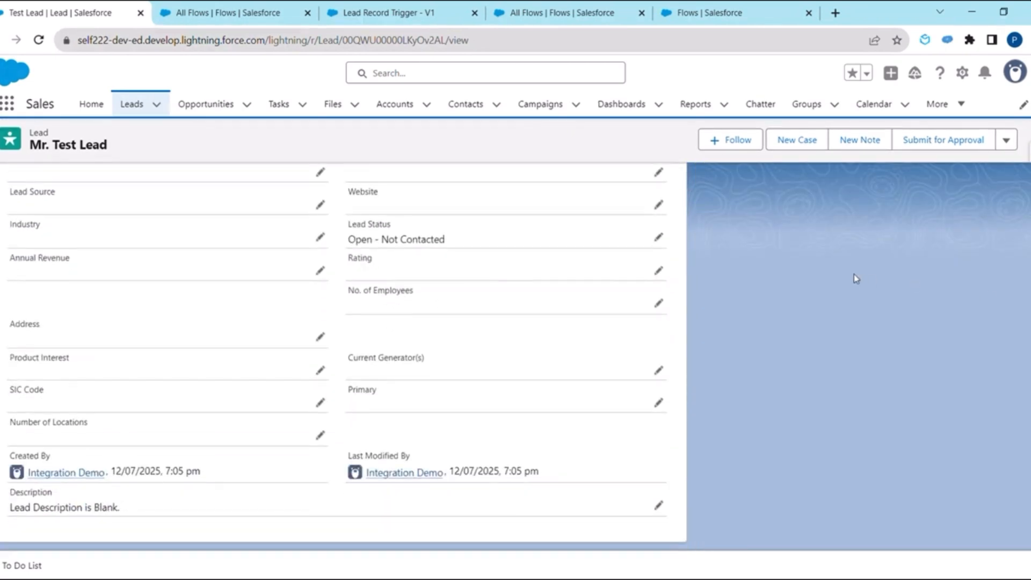
{"action": "left_click_drag", "start_coordinate": [8, 507], "coordinate": [175, 514]}
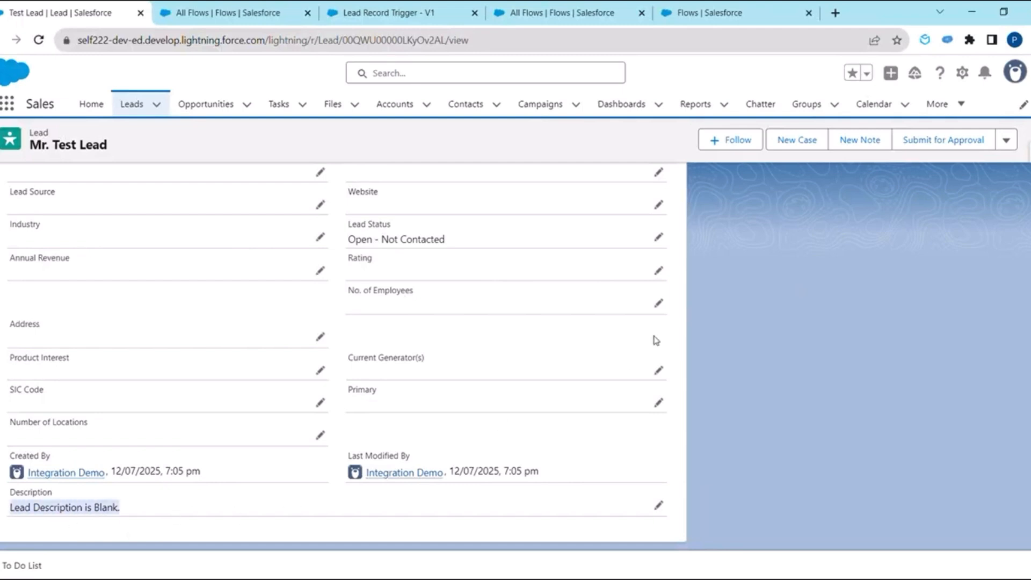
Step: Start another new lead with salutation Mr., first name Test, last name Lead2 and company TESTLEAD
{"action": "left_click", "coordinate": [132, 110]}
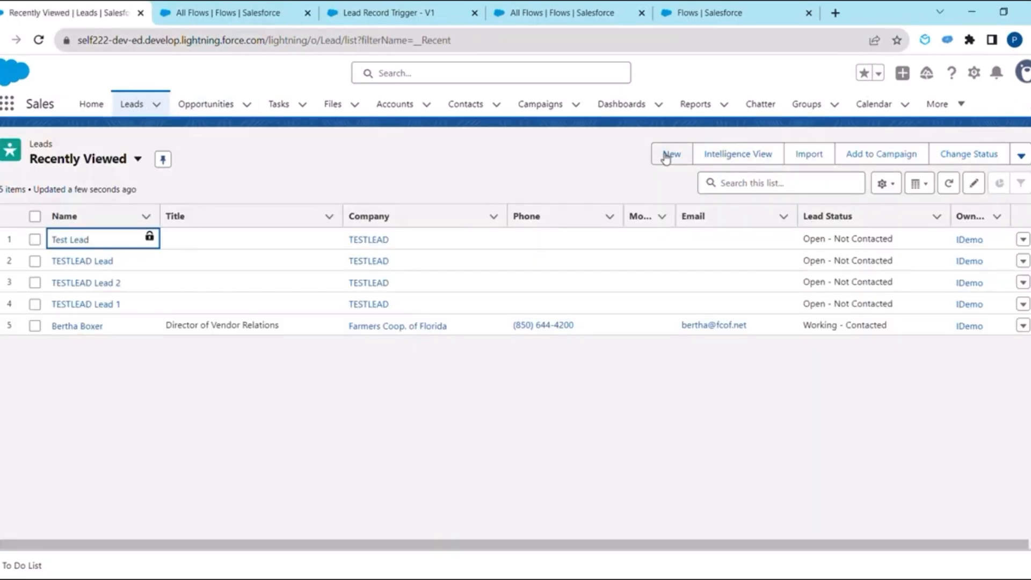
{"action": "left_click", "coordinate": [665, 157]}
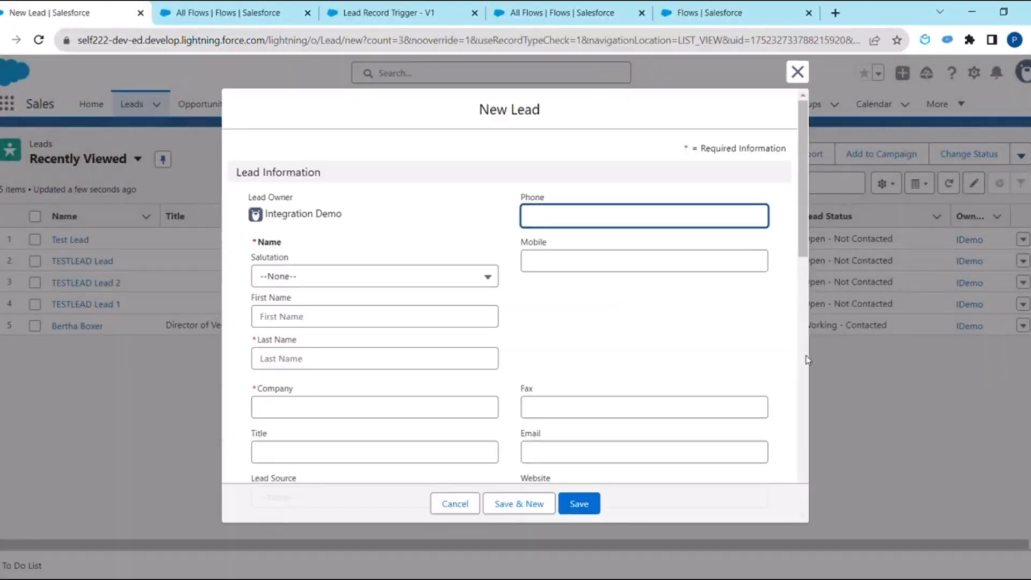
{"action": "left_click", "coordinate": [329, 317]}
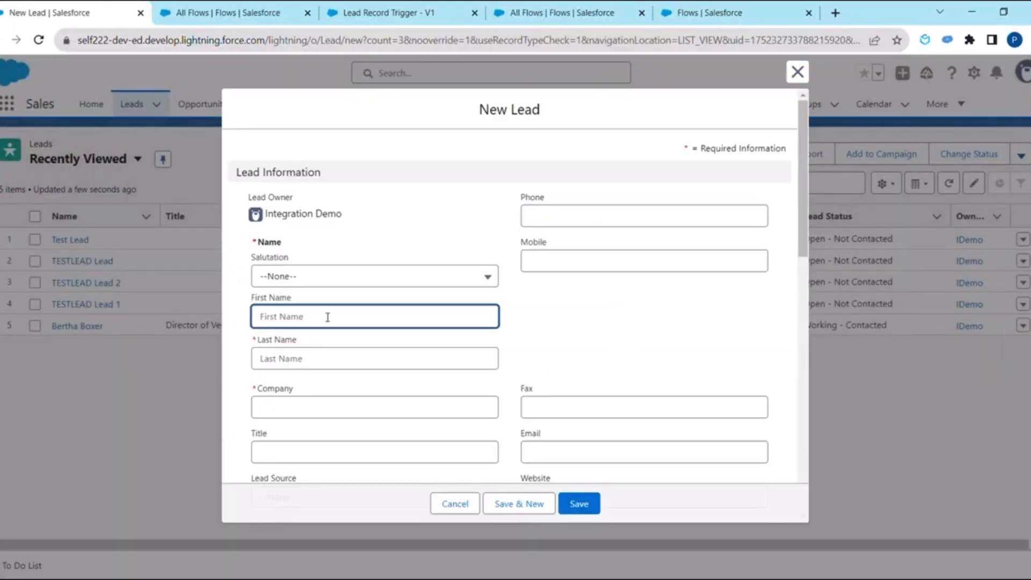
{"action": "left_click", "coordinate": [314, 272]}
{"action": "left_click", "coordinate": [293, 324]}
{"action": "type", "text": "Te"}
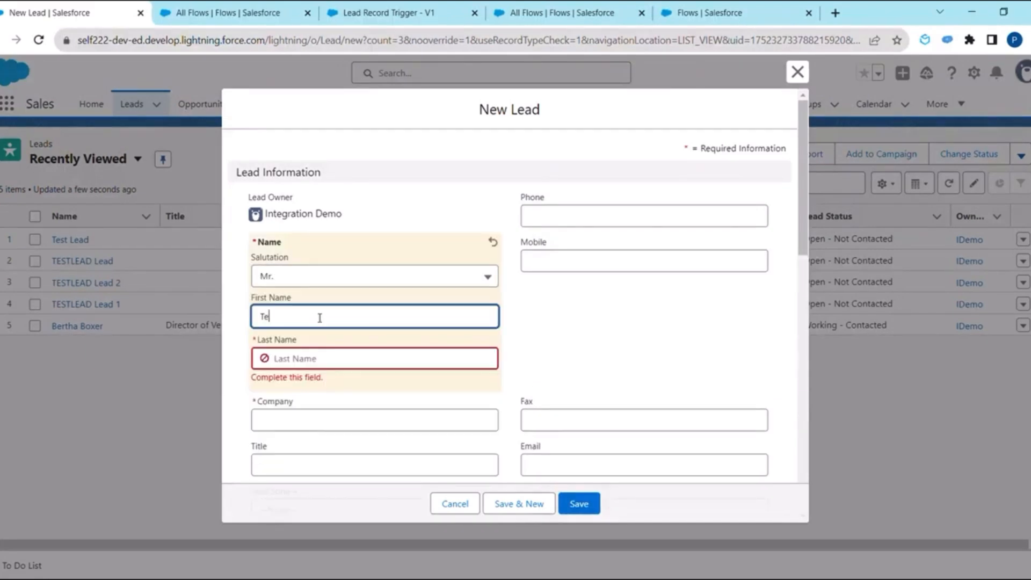
{"action": "type", "text": "st"}
{"action": "left_click", "coordinate": [291, 367]}
{"action": "type", "text": "Lead2"}
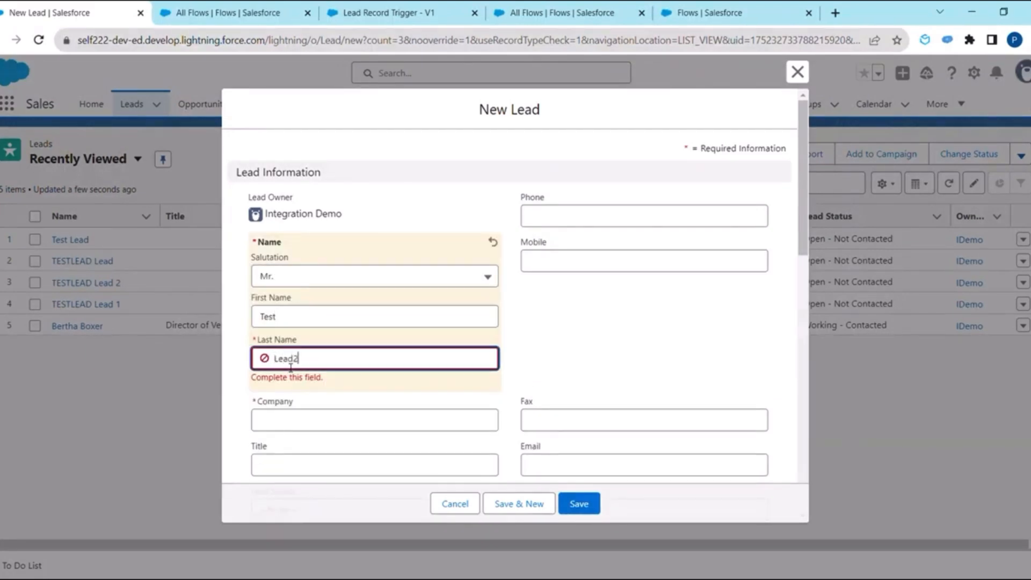
{"action": "left_click", "coordinate": [304, 423]}
{"action": "type", "text": "TESTK"}
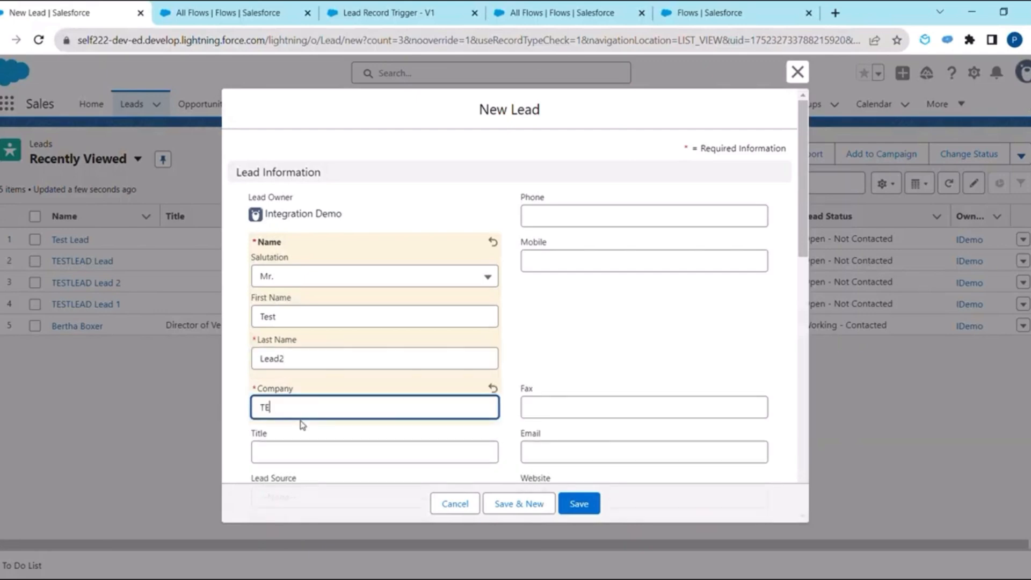
{"action": "type", "text": "EAD"}
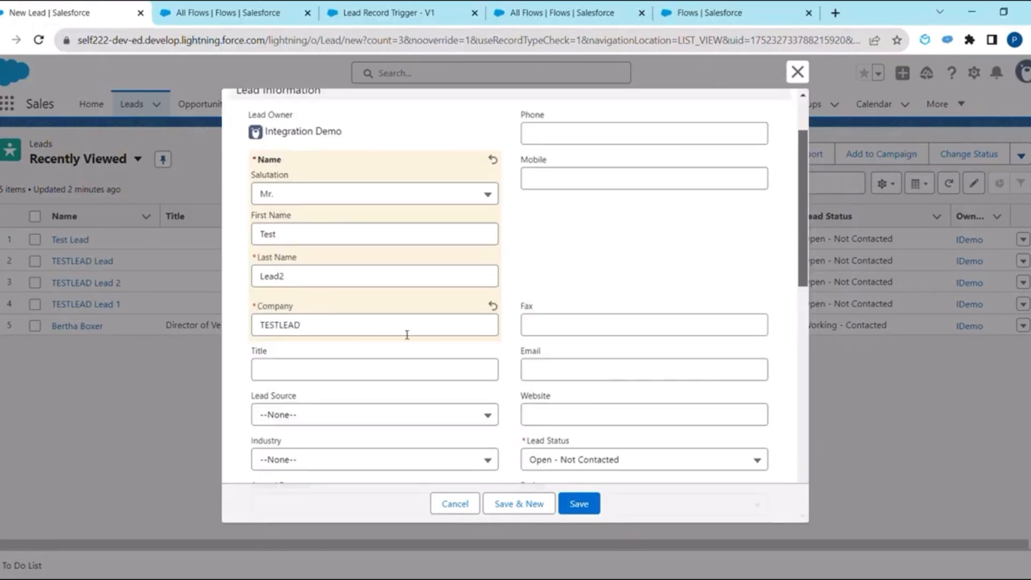
Step: Enter "LEAD DESCRIPTION" as the second lead's Description and save the record
{"action": "scroll", "coordinate": [698, 322], "scroll_direction": "down", "scroll_amount": 10}
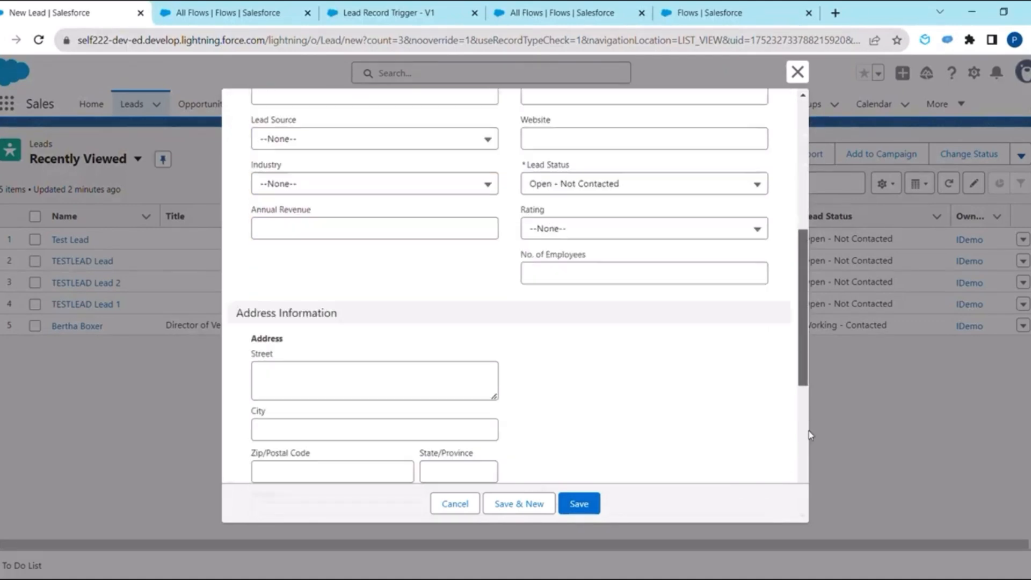
{"action": "left_click", "coordinate": [546, 454]}
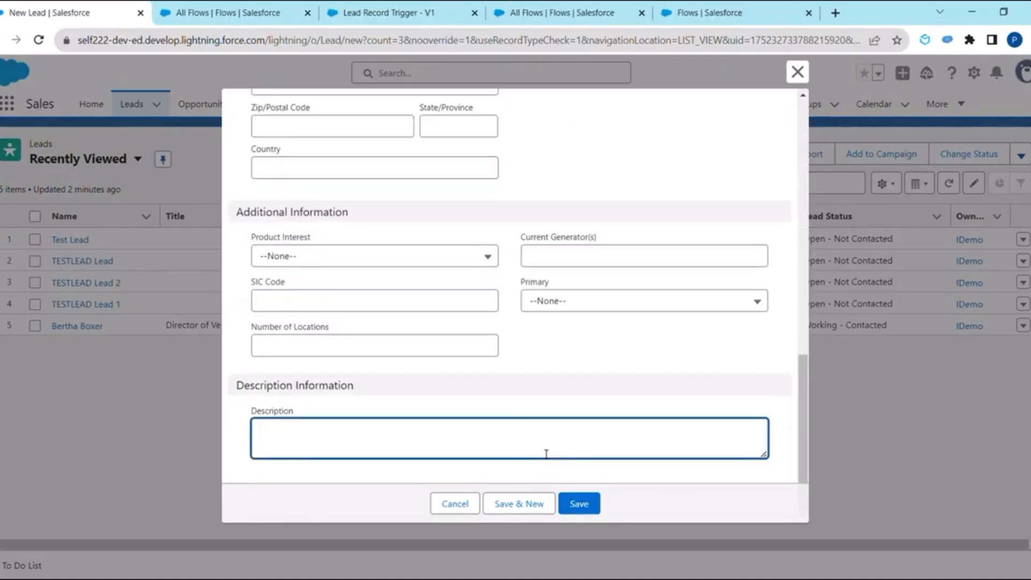
{"action": "type", "text": "LEAD "}
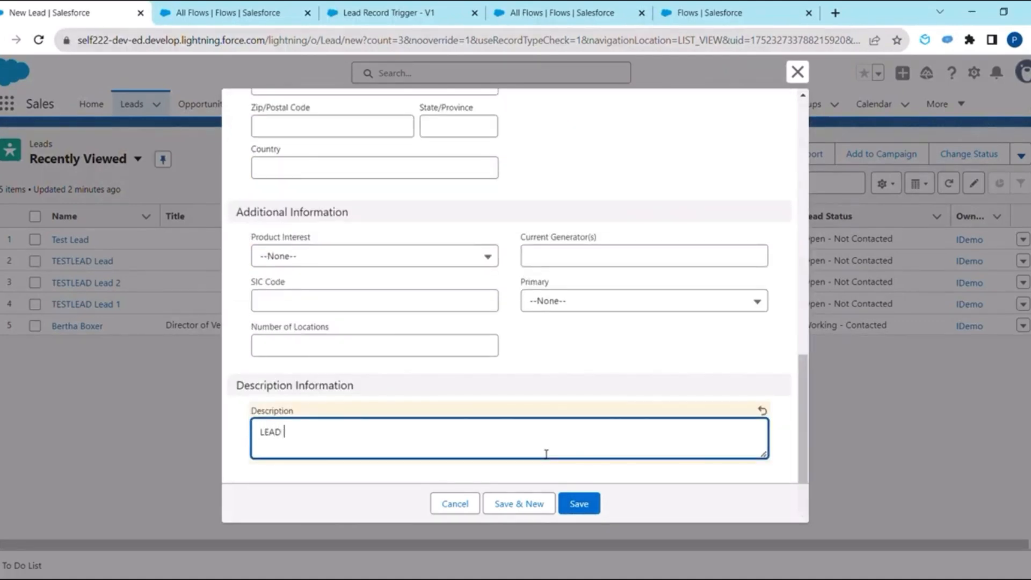
{"action": "type", "text": "DESCRIPTION"}
{"action": "left_click", "coordinate": [591, 504]}
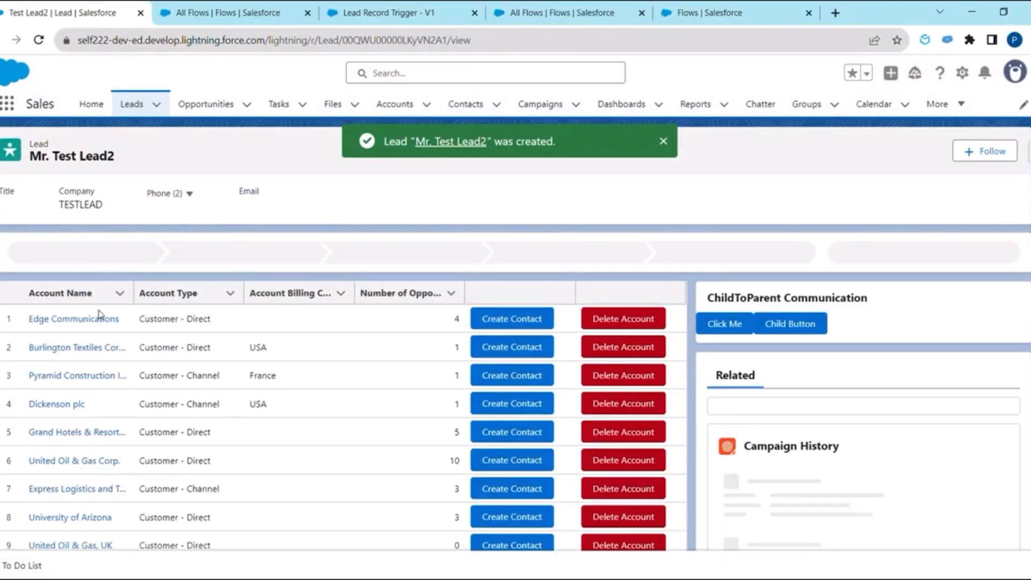
Step: Check the Description field in the details of the saved Test Lead2 record
{"action": "scroll", "coordinate": [344, 354], "scroll_direction": "down", "scroll_amount": 12}
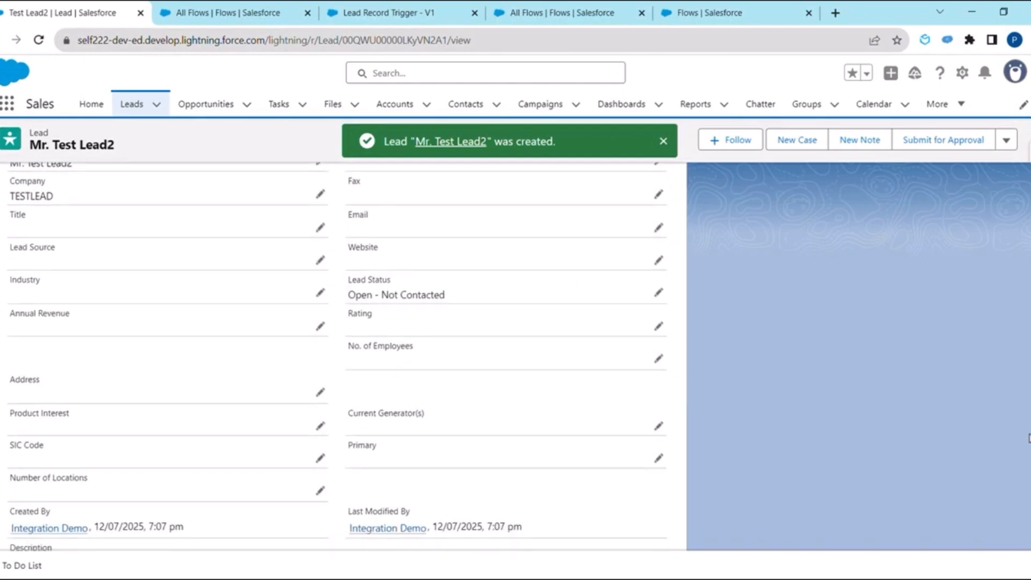